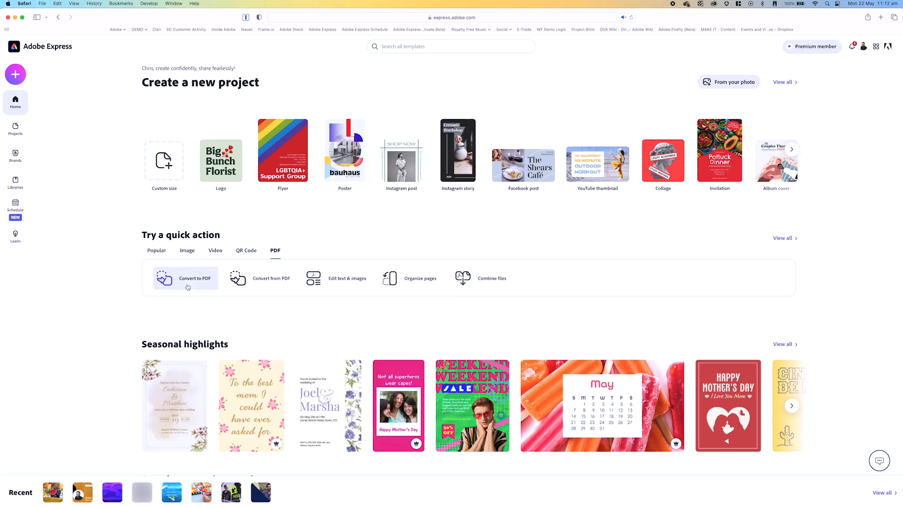
Step: Upload the DEMO BRIEF Word document from Downloads to Convert to PDF and download the PDF
click(187, 287)
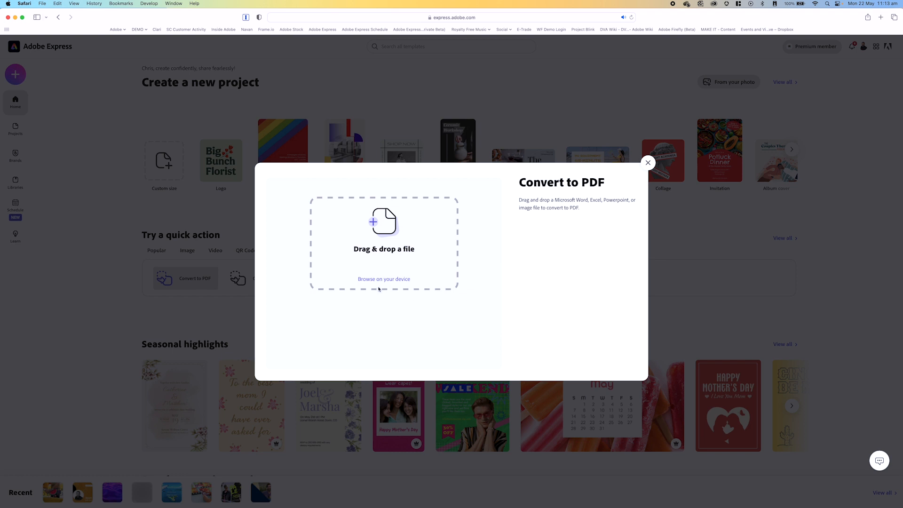
click(383, 281)
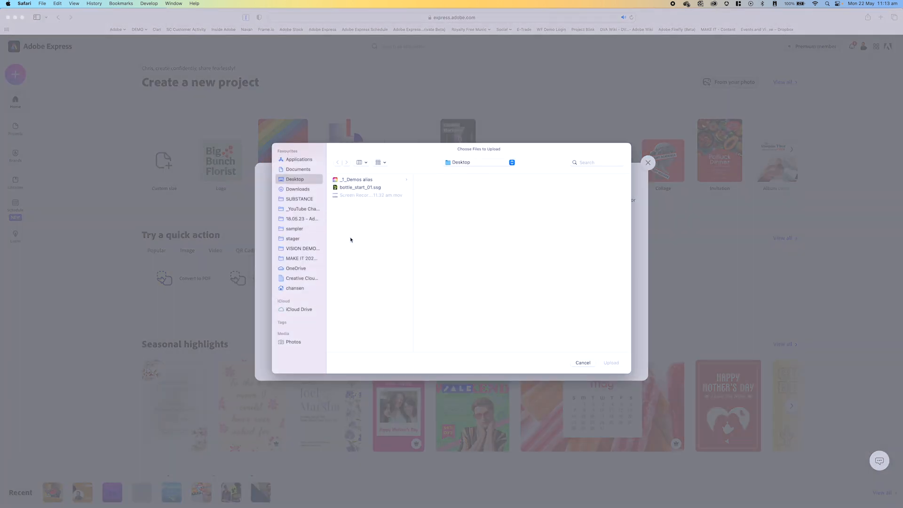
click(298, 190)
click(353, 179)
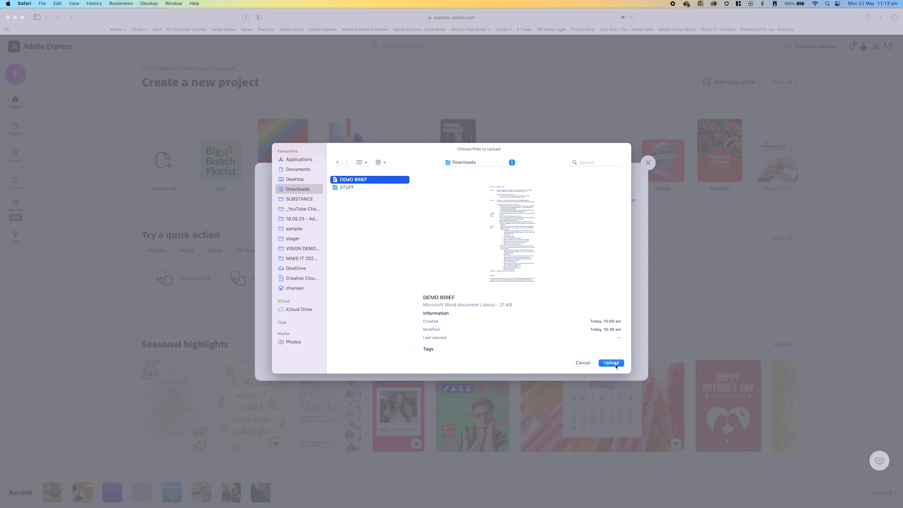
click(611, 363)
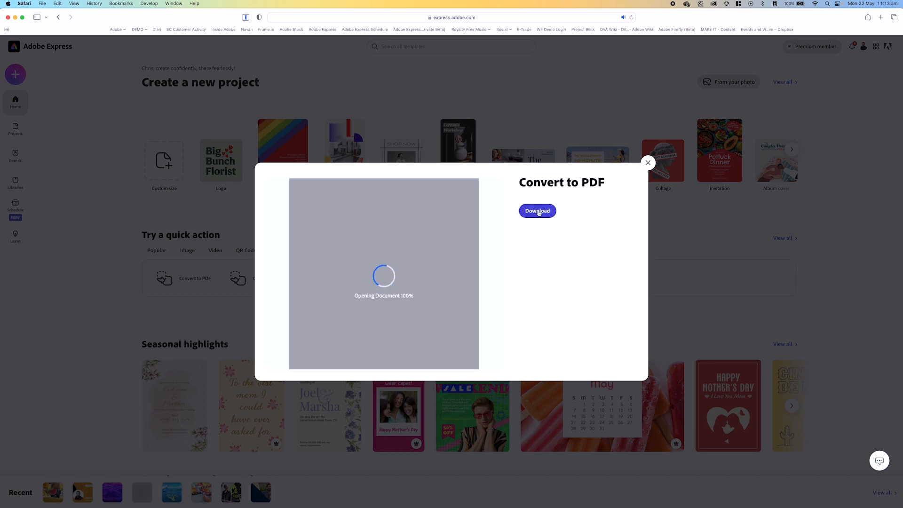
click(537, 210)
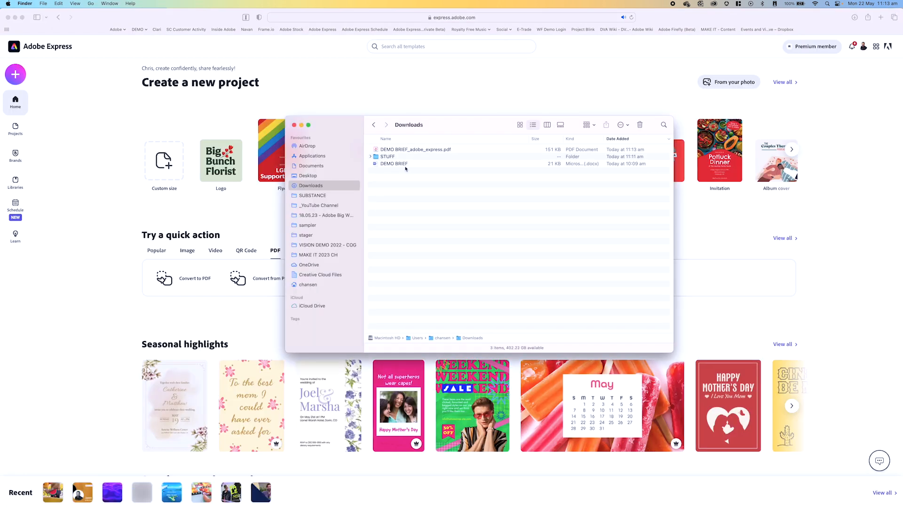
Step: Quick Look DEMO BRIEF_adobe_express.pdf in Downloads, flipping to page 2 and back, then return to Safari
click(410, 151)
key(space)
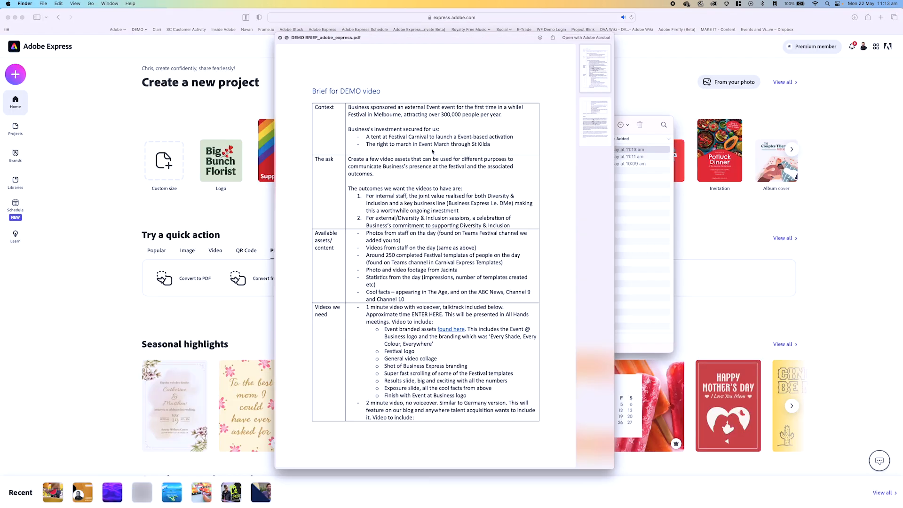
click(614, 116)
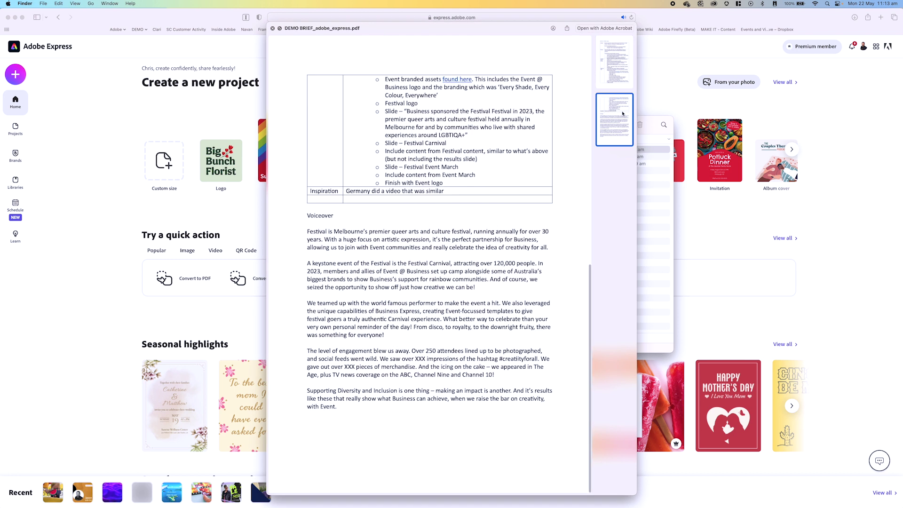
click(613, 63)
key(space)
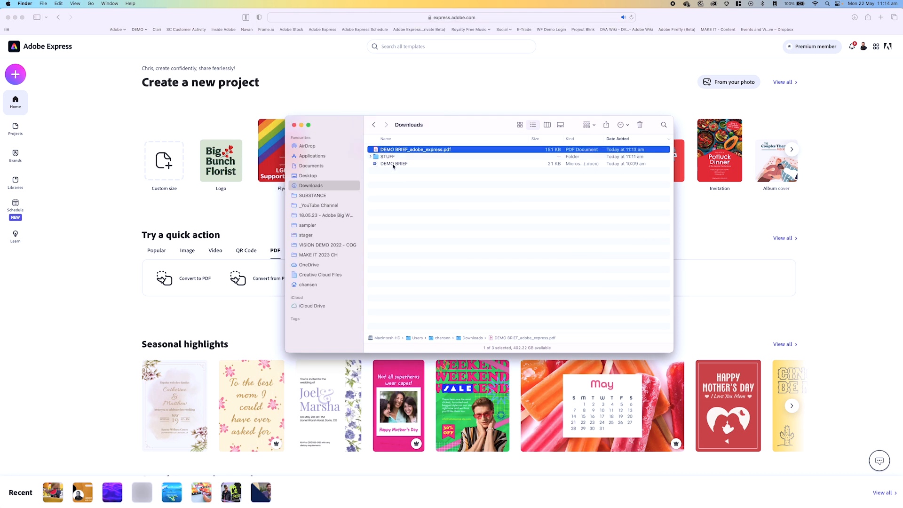
click(270, 317)
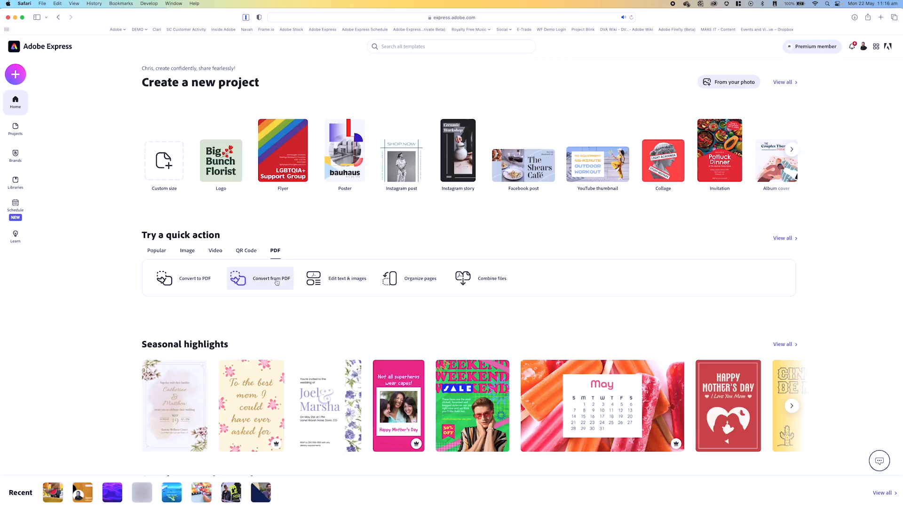
Step: Upload CC Sessions Deck copy.pdf from Downloads into the Convert from PDF quick action
click(271, 278)
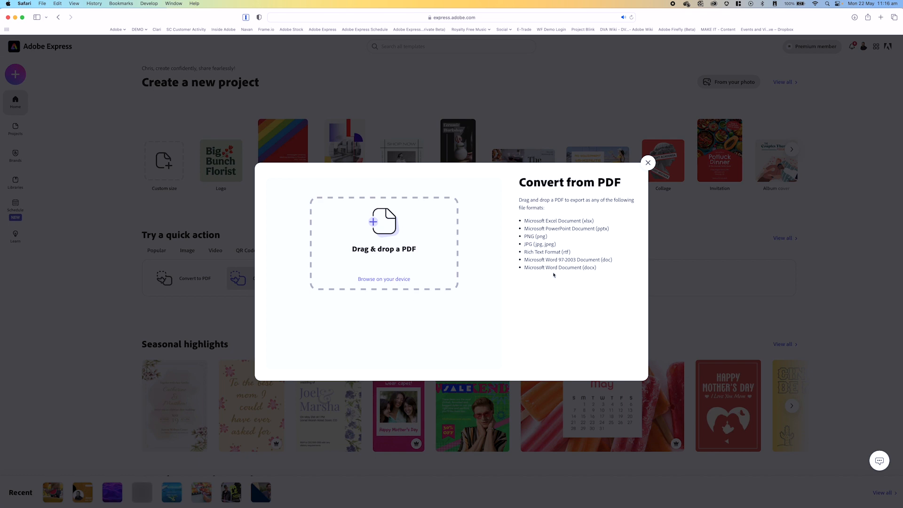
click(378, 281)
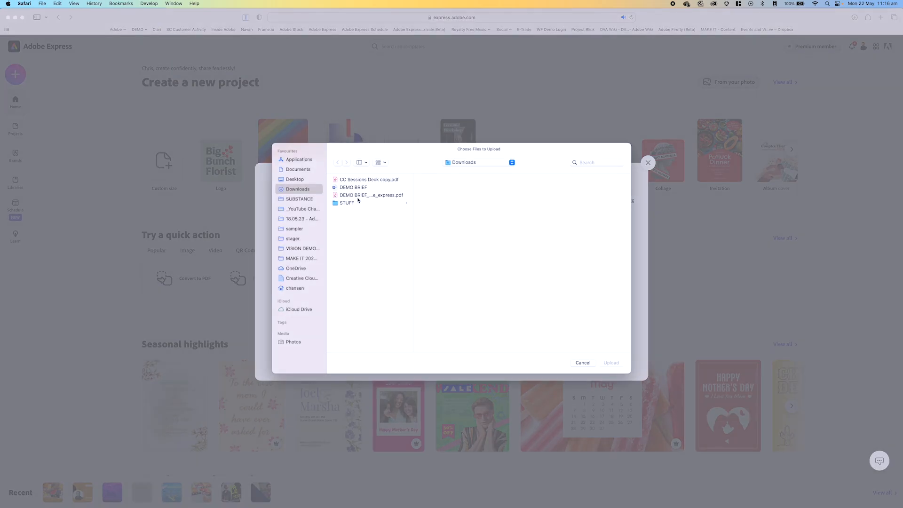
click(361, 180)
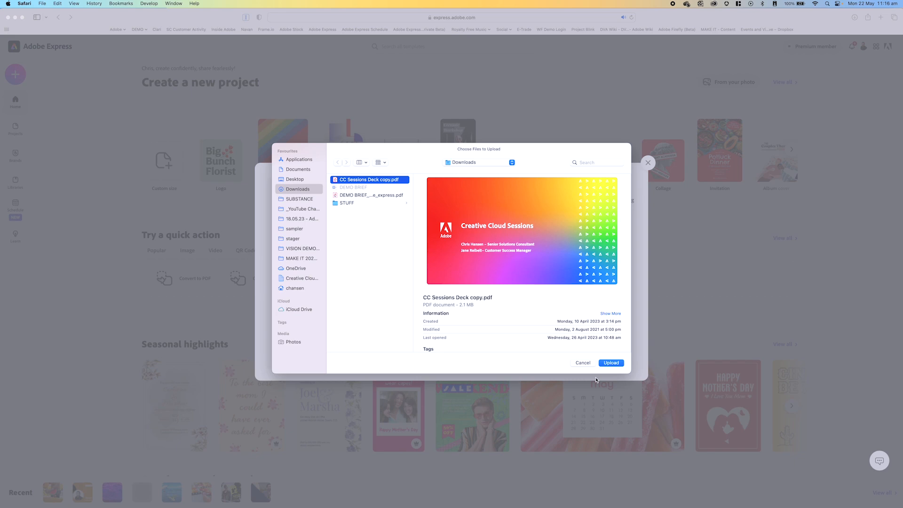
click(610, 363)
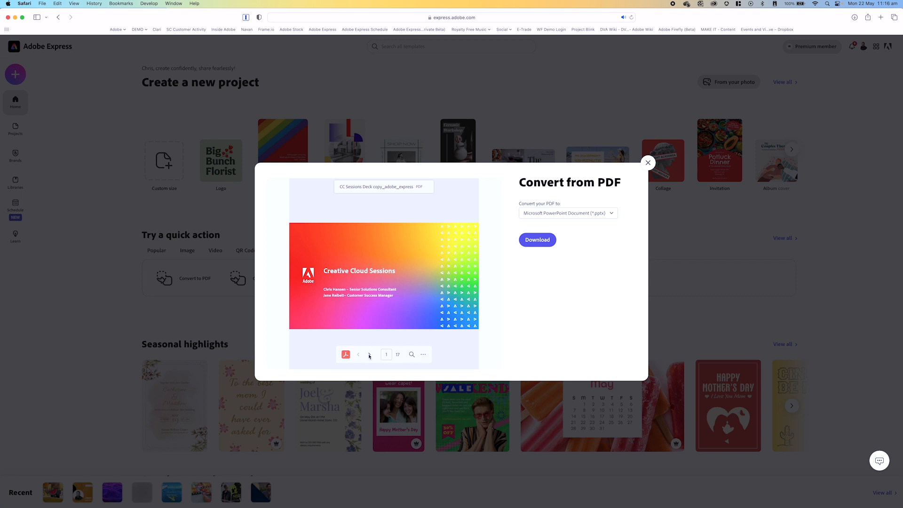
Step: Keep Microsoft PowerPoint (.pptx) as output, convert the deck and dismiss the download confirmation
click(611, 213)
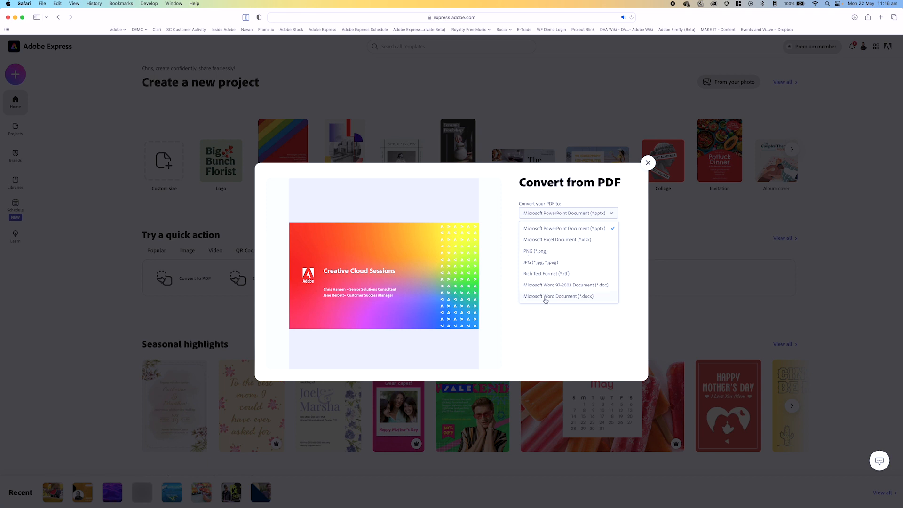
click(565, 327)
click(537, 239)
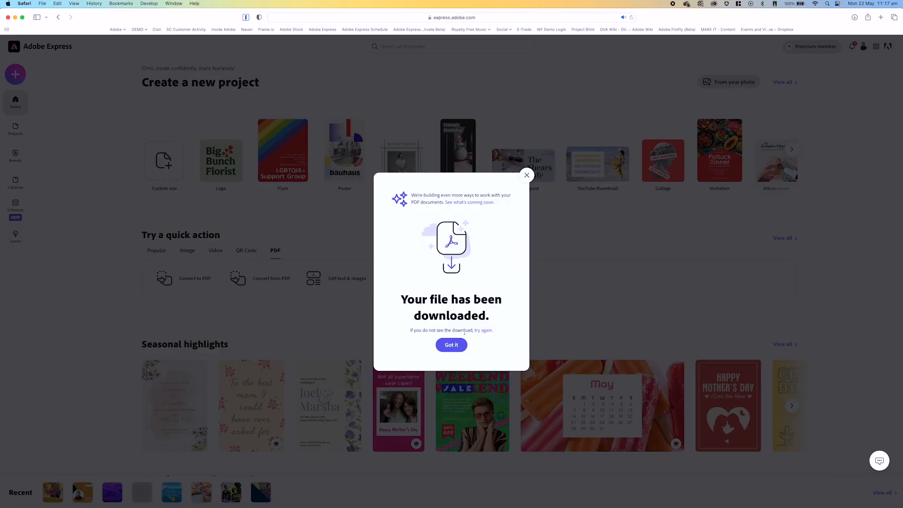
click(452, 344)
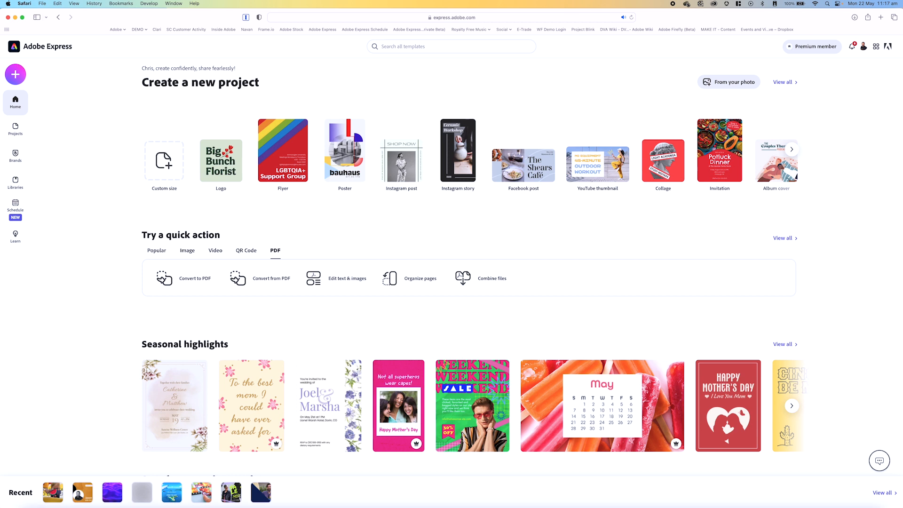
Step: Quick Look the downloaded CC Sessions Deck .pptx in Finder and view the Session 3 slide
click(37, 497)
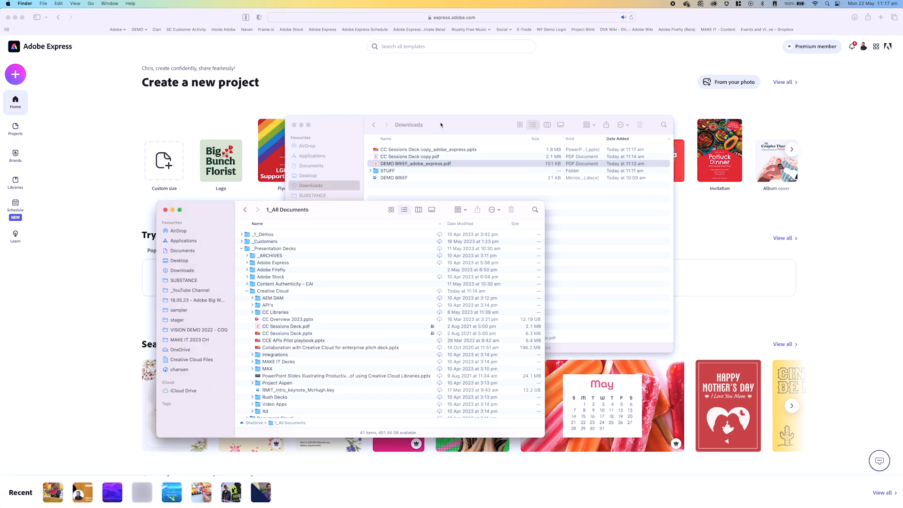
click(512, 151)
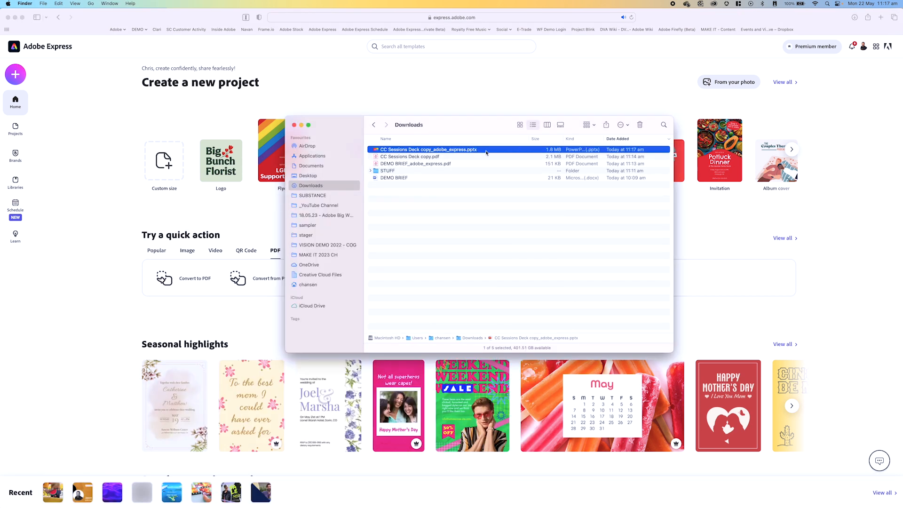
key(space)
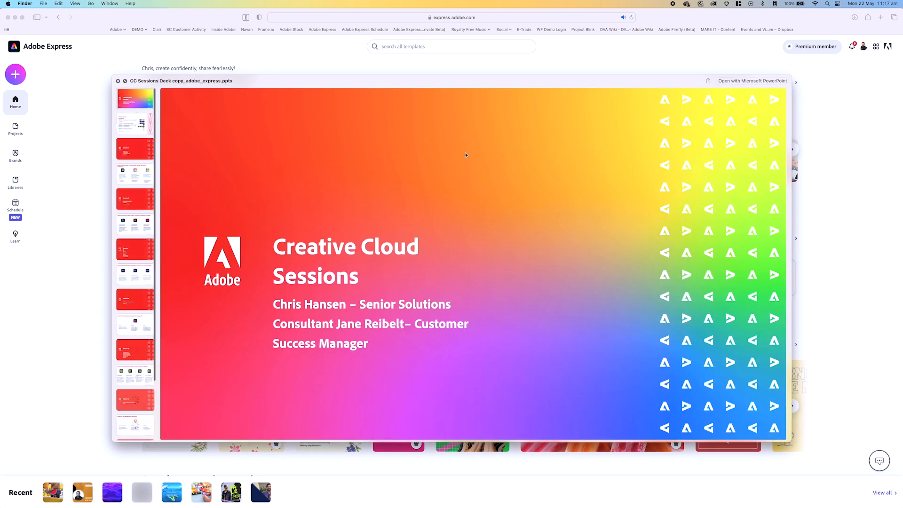
click(135, 274)
key(space)
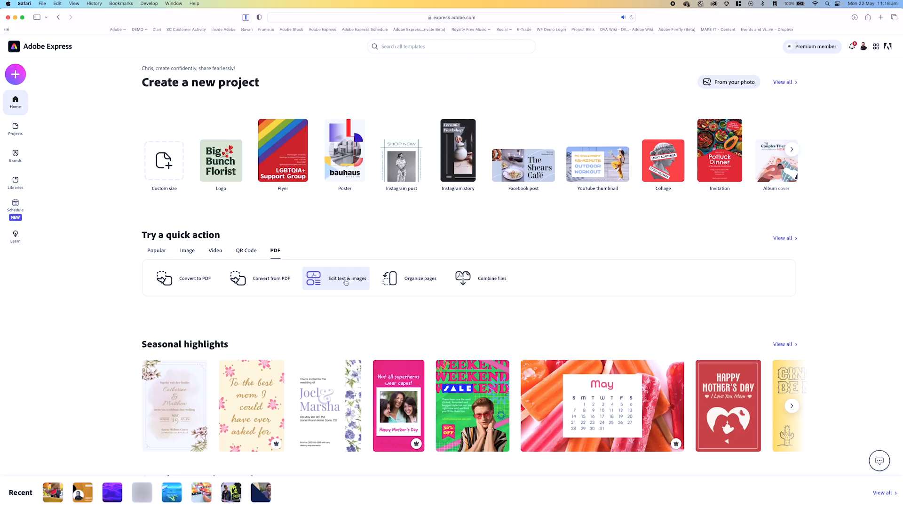
Step: Choose CC Sessions Deck copy.pdf from Downloads for the Edit text & images tool
click(345, 281)
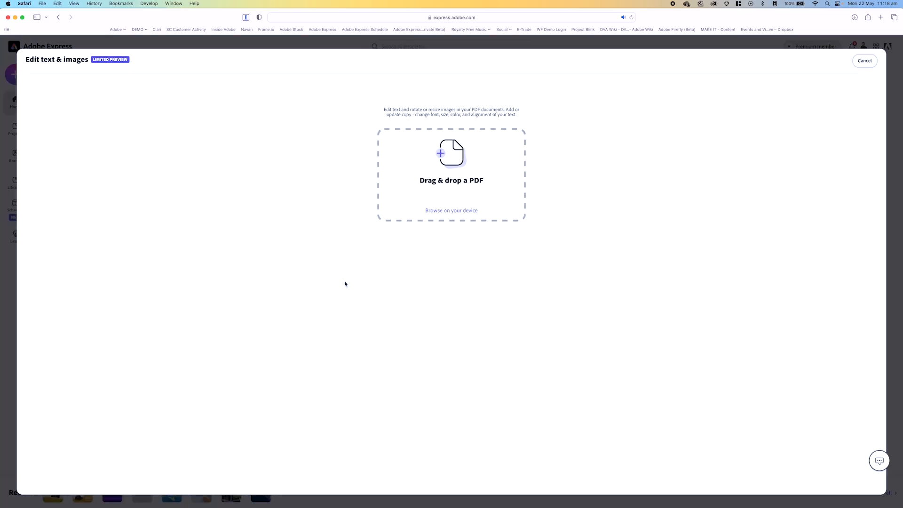
click(459, 212)
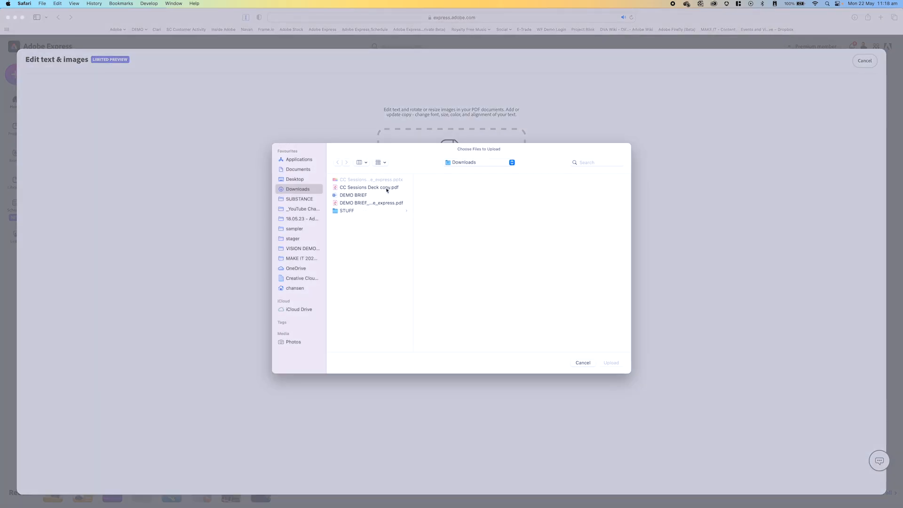
click(364, 188)
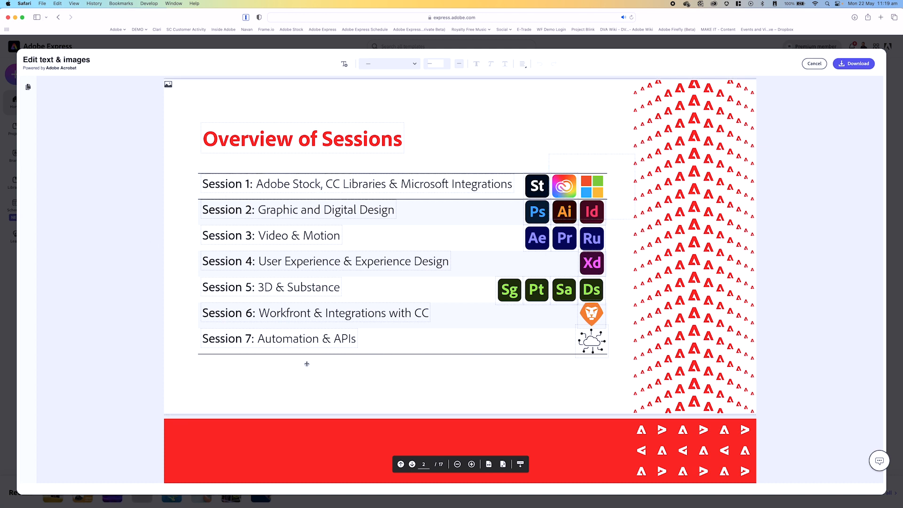
scroll(455, 283, down, 10)
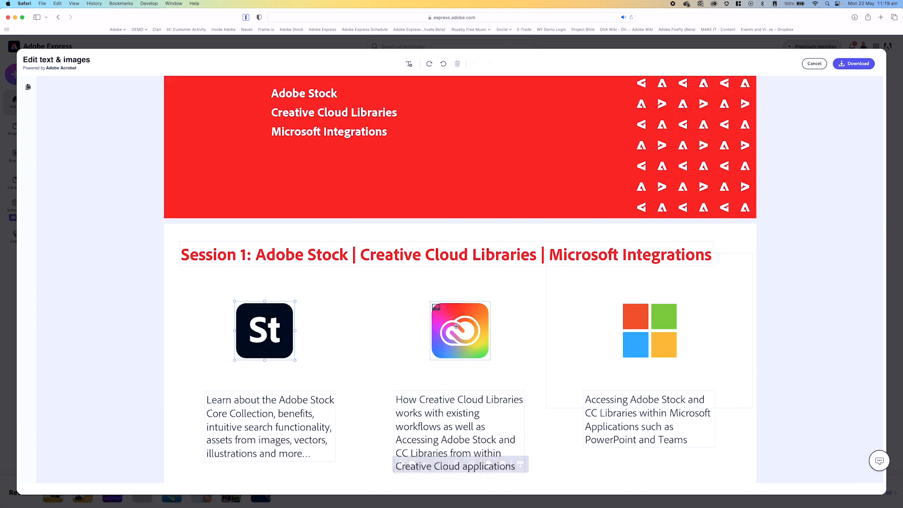
Step: Edit the Session 1 heading on the Overview of Sessions page, removing the 1
click(455, 332)
click(286, 255)
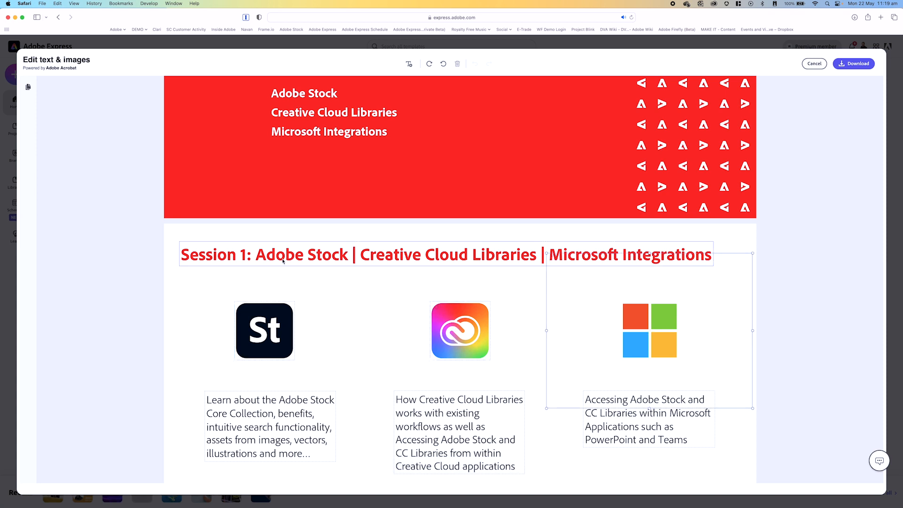
click(244, 254)
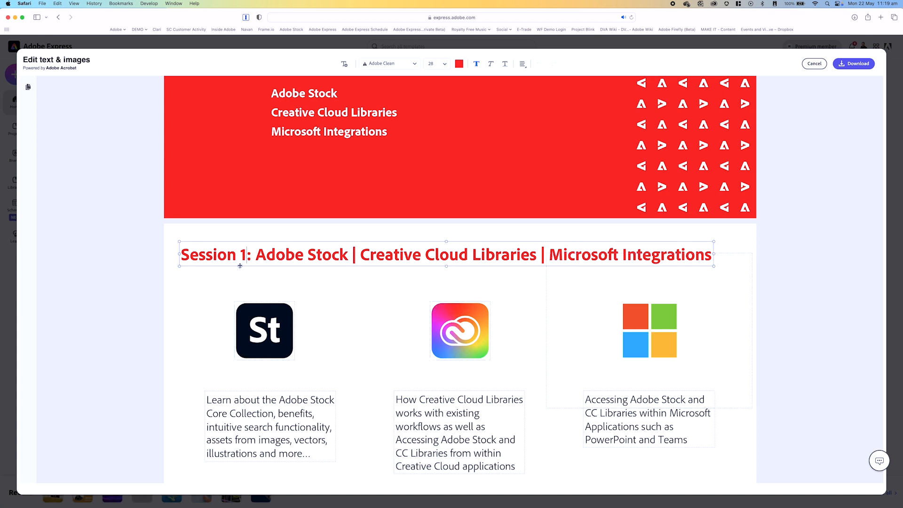
key(BackSpace)
text(2)
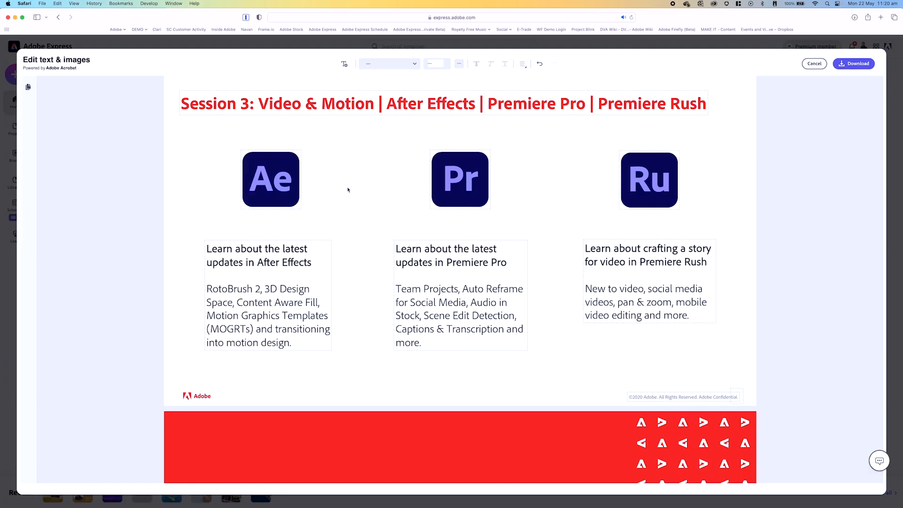
scroll(347, 189, up, 10)
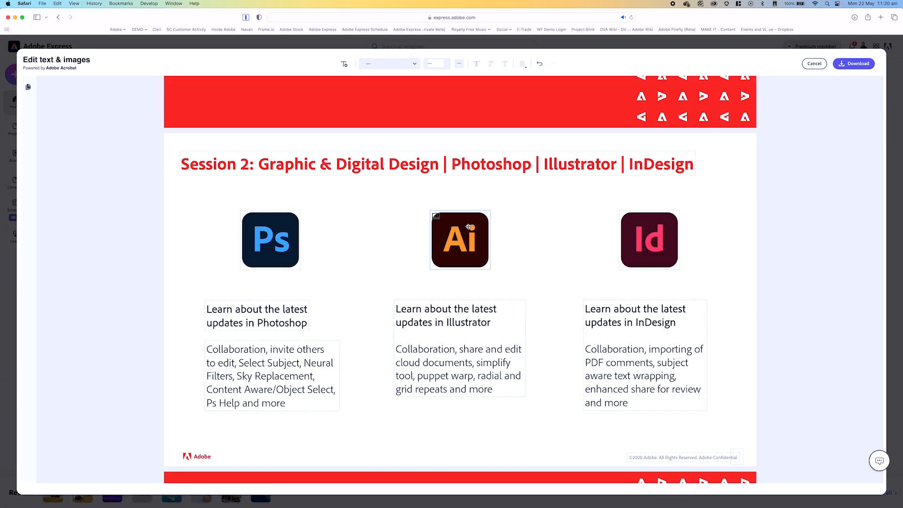
Step: Inspect the Illustrator logo's right-click options without changing it, then download the edited PDF
click(469, 227)
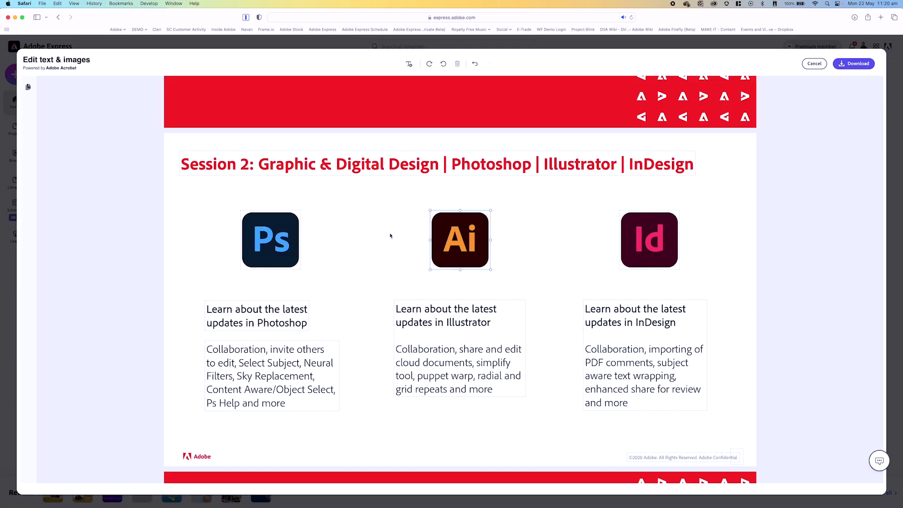
right_click(455, 227)
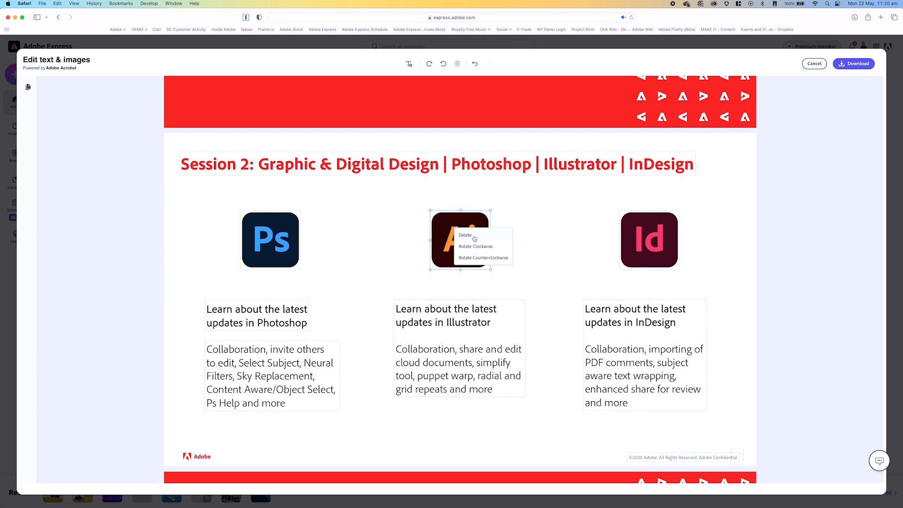
key(Escape)
right_click(466, 233)
click(632, 245)
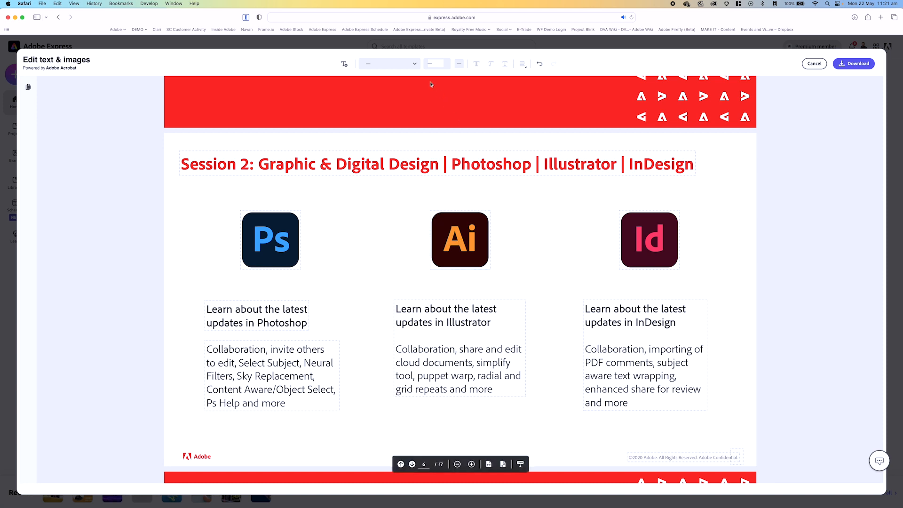
click(260, 312)
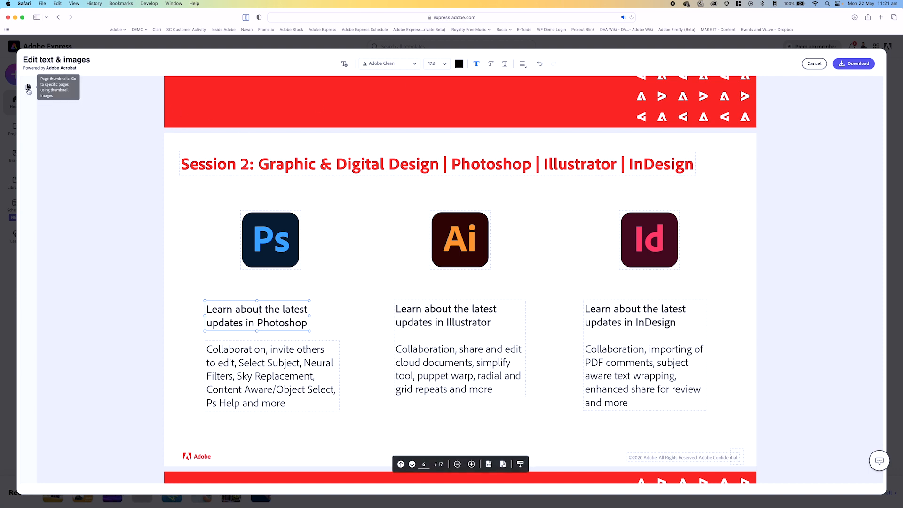
click(854, 64)
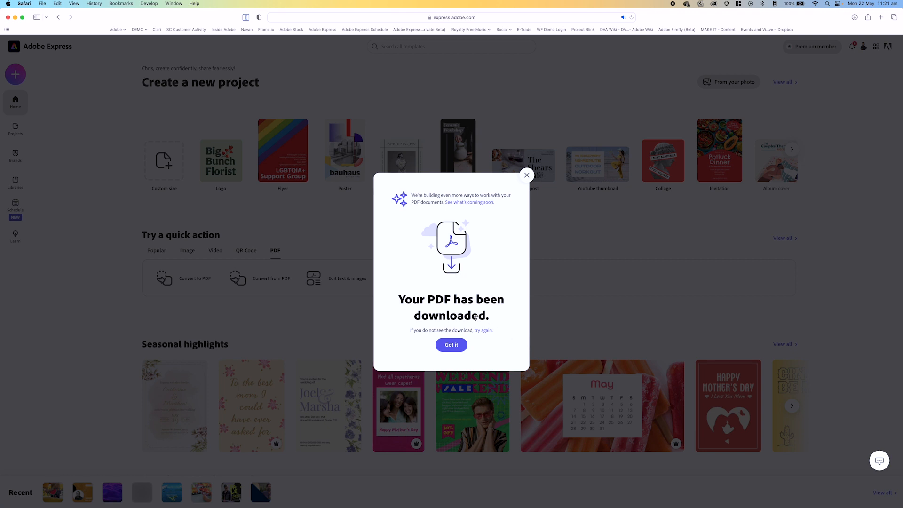
Step: Dismiss the 'Your PDF has been downloaded' confirmation with Got it
click(527, 175)
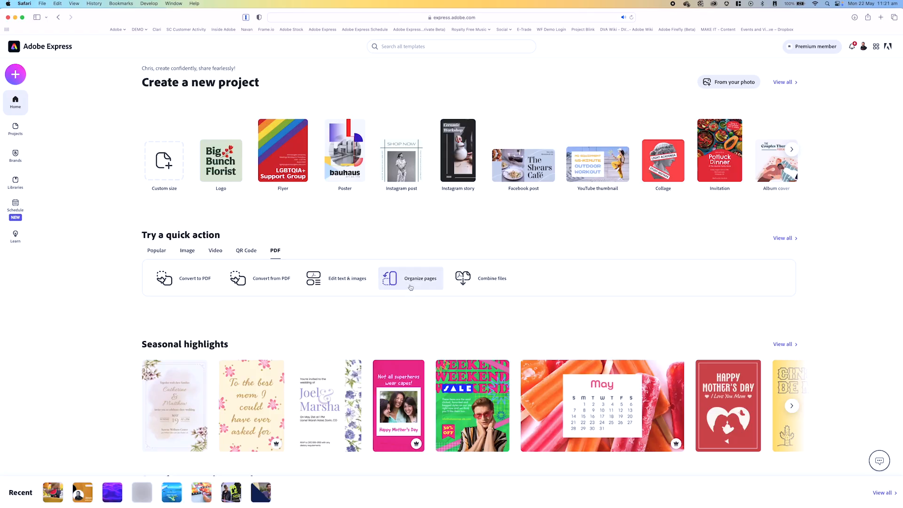
Step: Upload DEMO BRIEF, CC Sessions Deck copy_adobe_express.pptx and CC Sessions Deck copy.pdf together into Organize pages
click(410, 287)
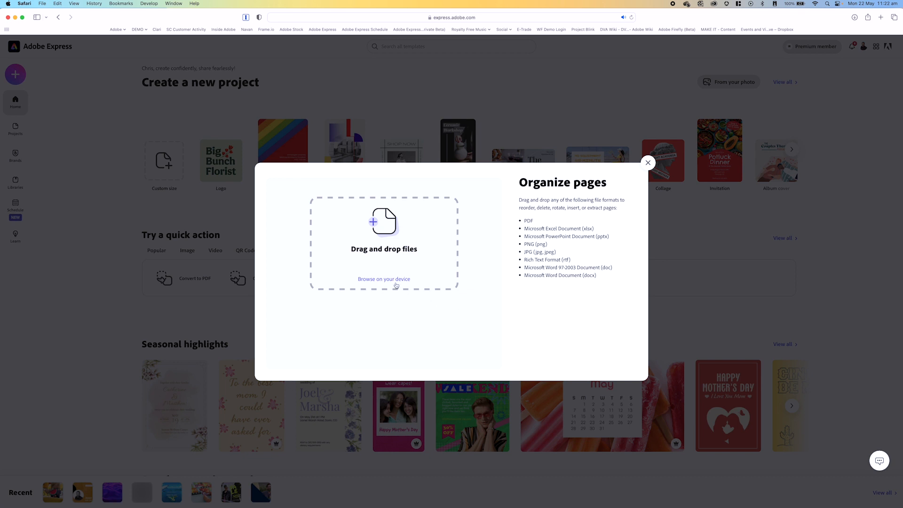
click(396, 283)
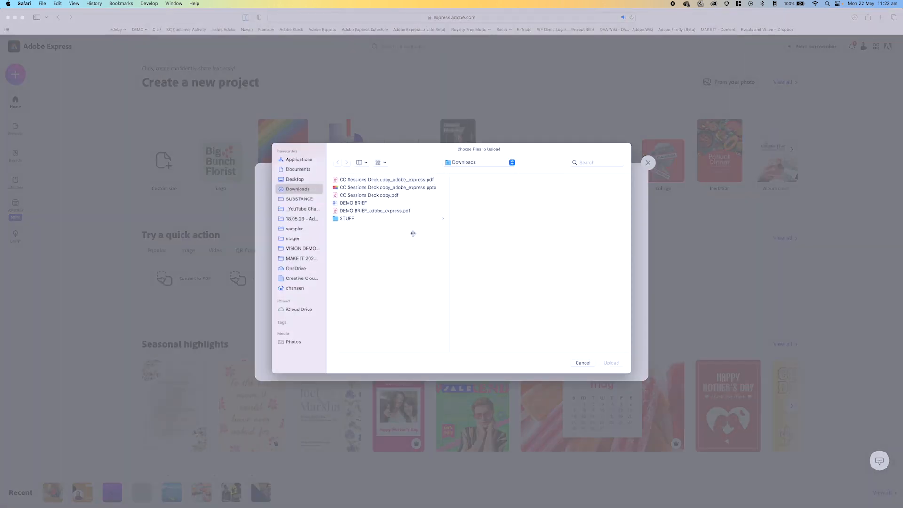
click(358, 203)
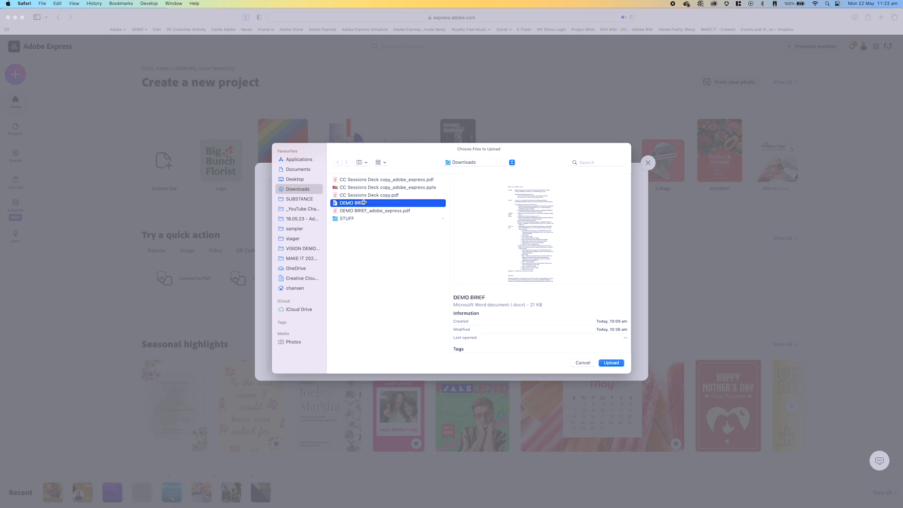
super+click(370, 188)
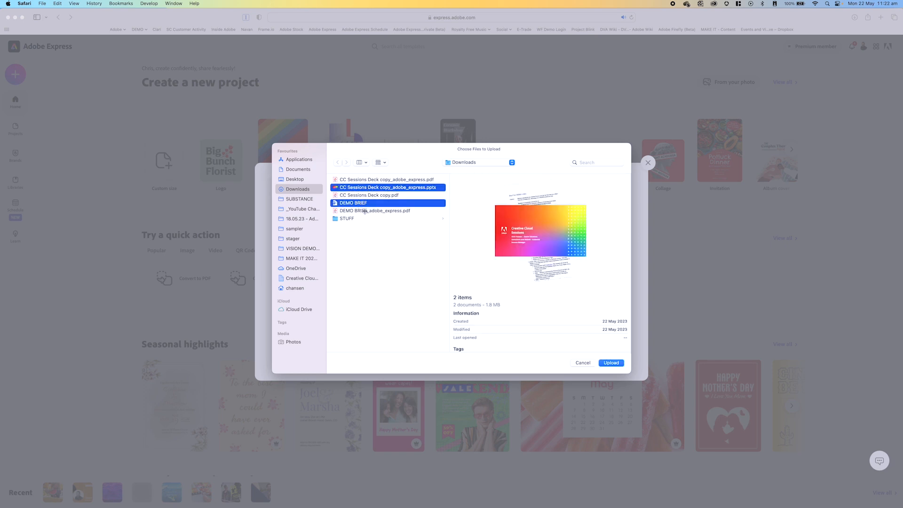
super+click(358, 196)
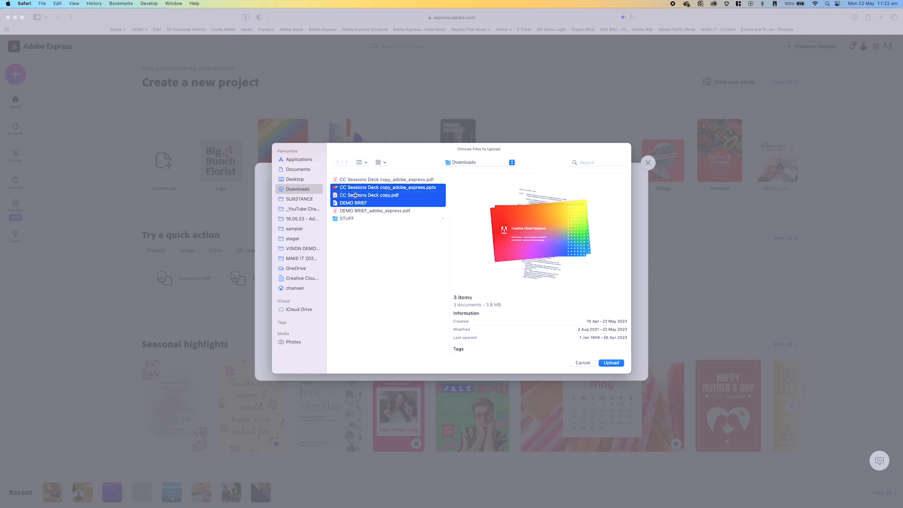
click(611, 362)
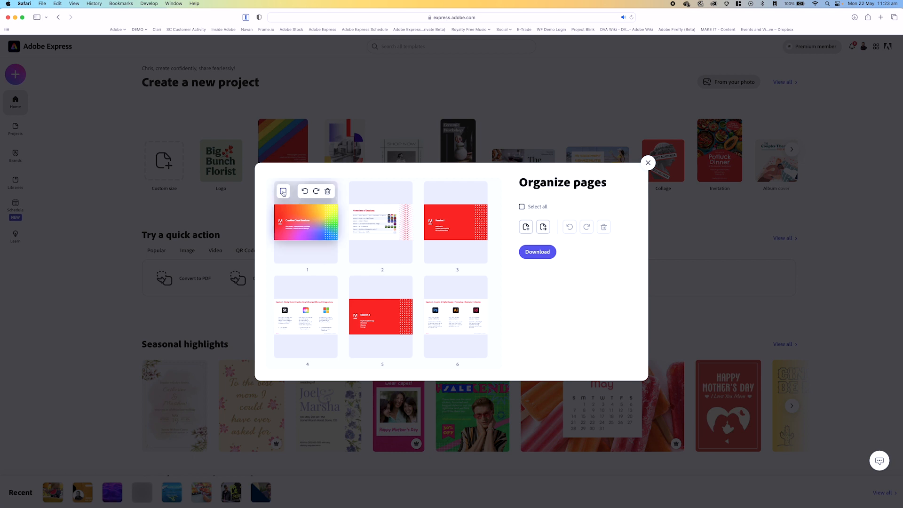
Step: Move pages 1 and 2 to positions 4 and 5 and place the gradient title page second
click(284, 192)
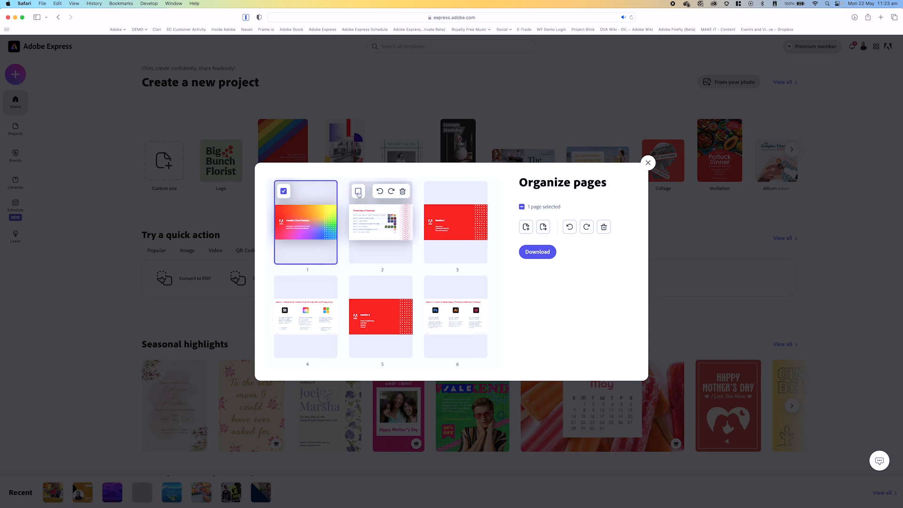
click(359, 191)
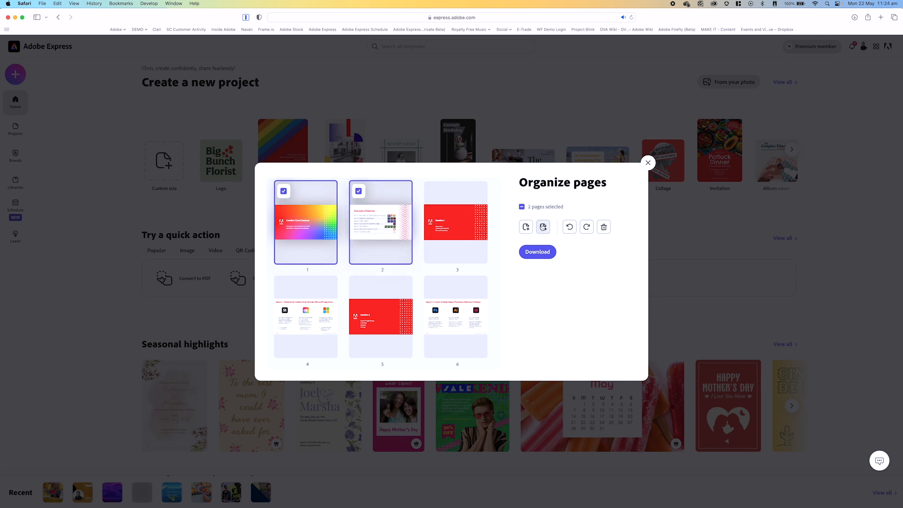
click(543, 228)
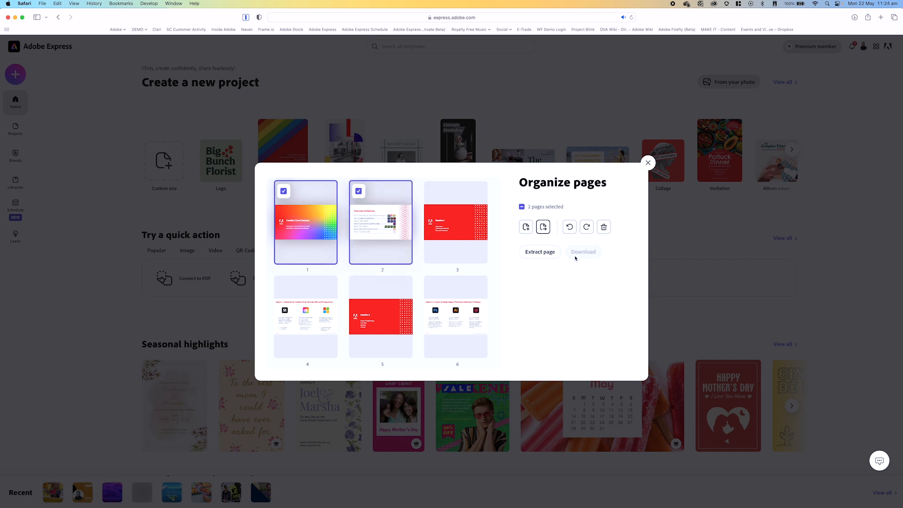
mouse_move(380, 222)
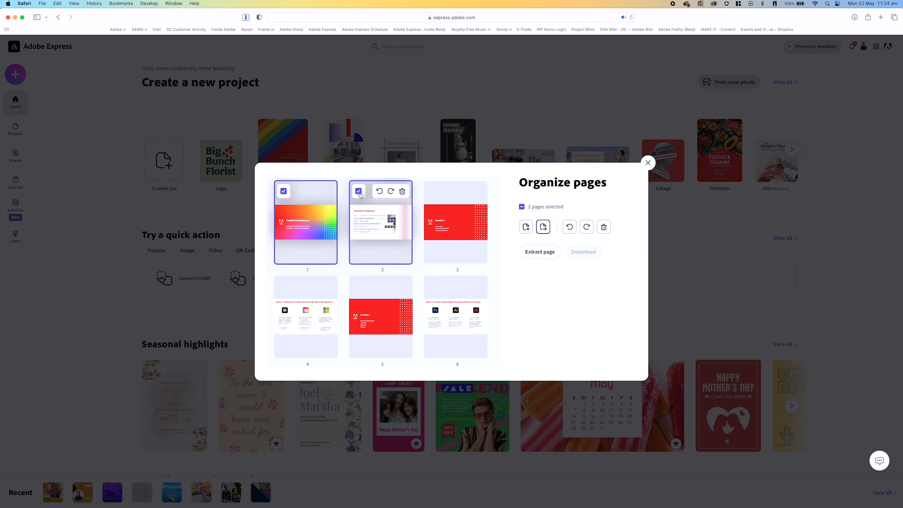
drag(367, 227, 494, 235)
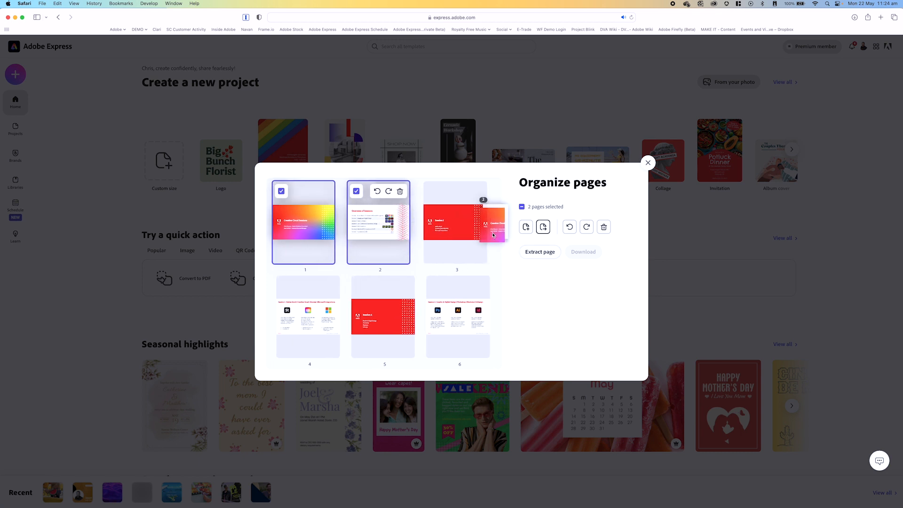
drag(381, 225, 420, 334)
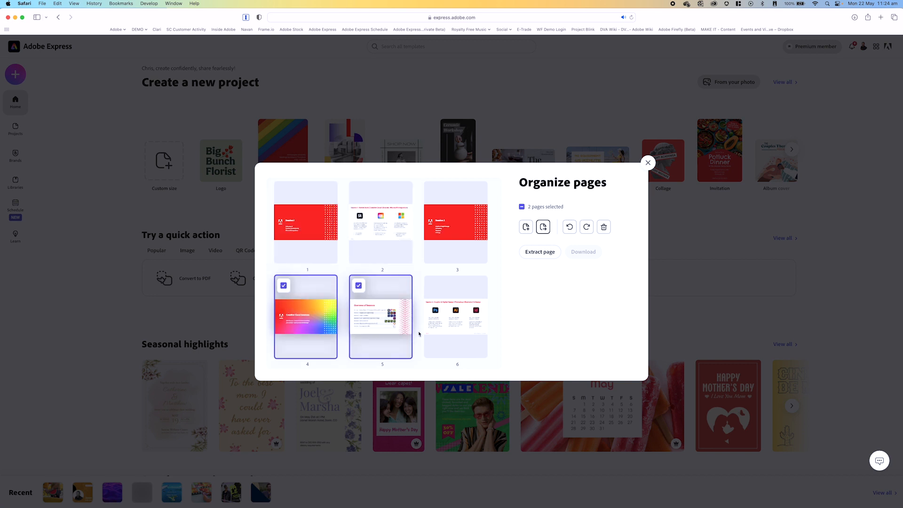
click(359, 285)
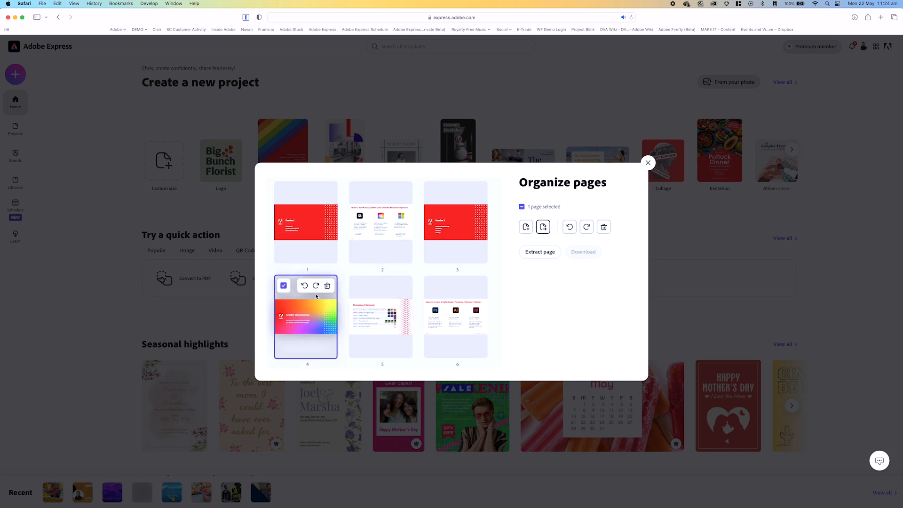
drag(301, 325, 344, 216)
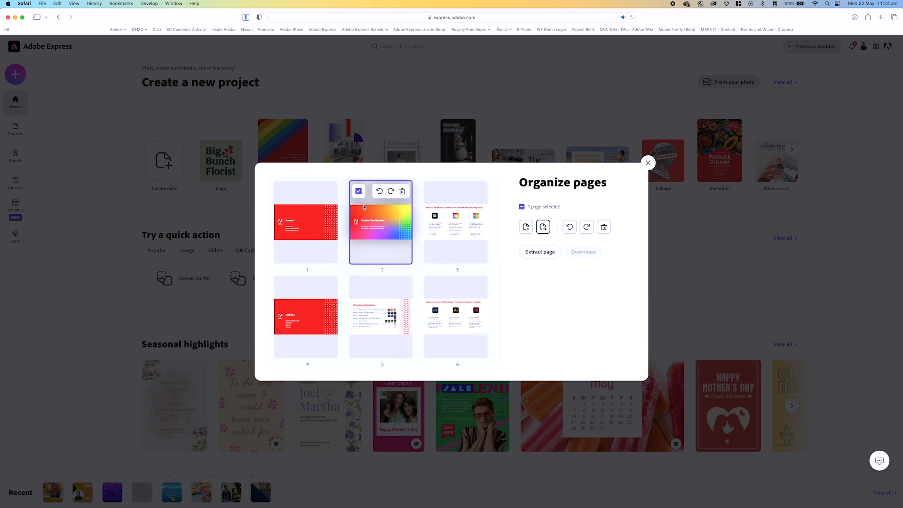
mouse_move(381, 222)
mouse_down()
mouse_move(405, 232)
mouse_move(395, 226)
mouse_up()
Step: Rotate page 3 counter-clockwise, select all 36 pages and extract them into a PDF
click(433, 190)
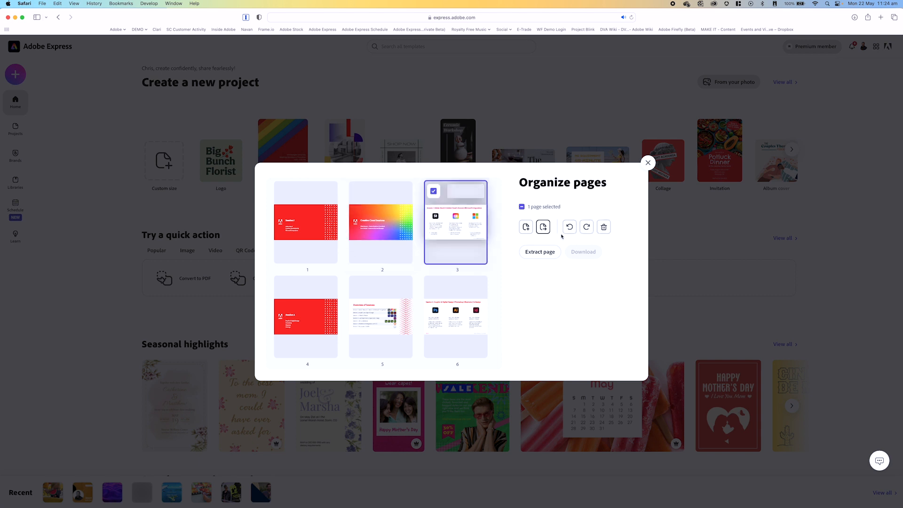
click(569, 228)
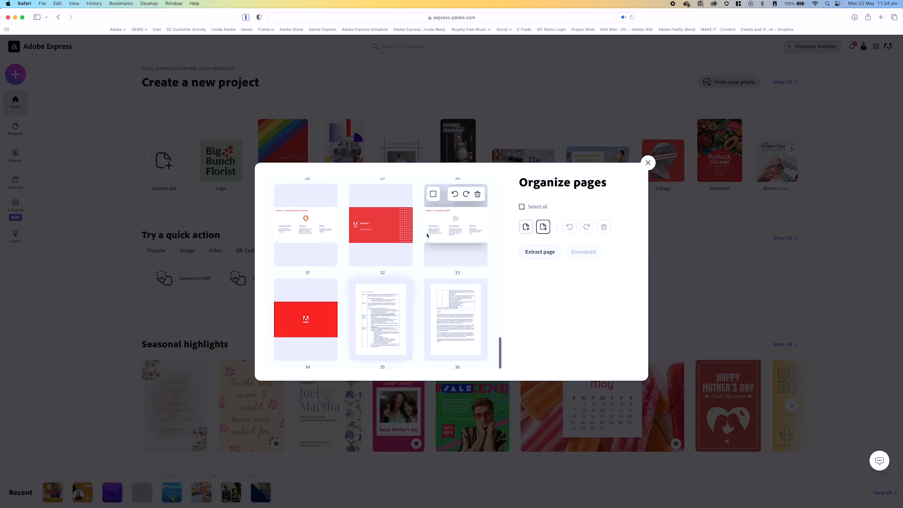
scroll(432, 267, up, 5)
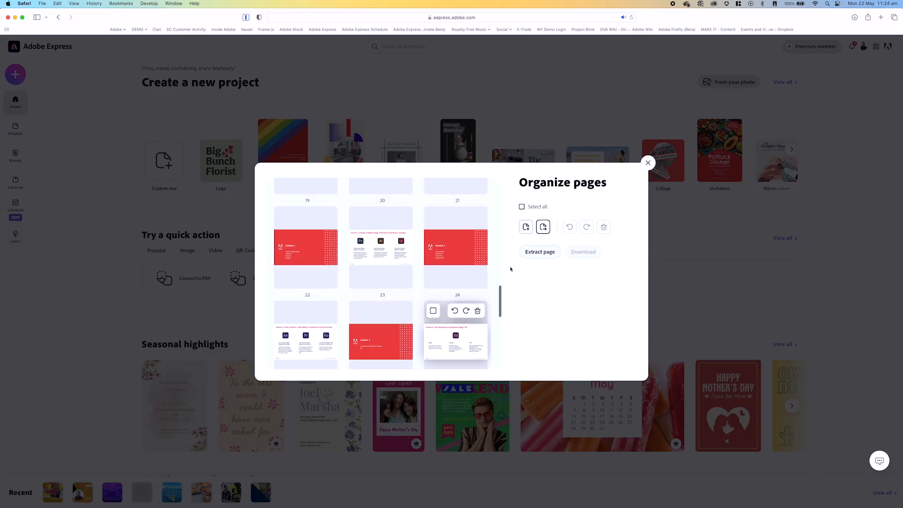
scroll(433, 267, up, 5)
click(521, 206)
click(539, 251)
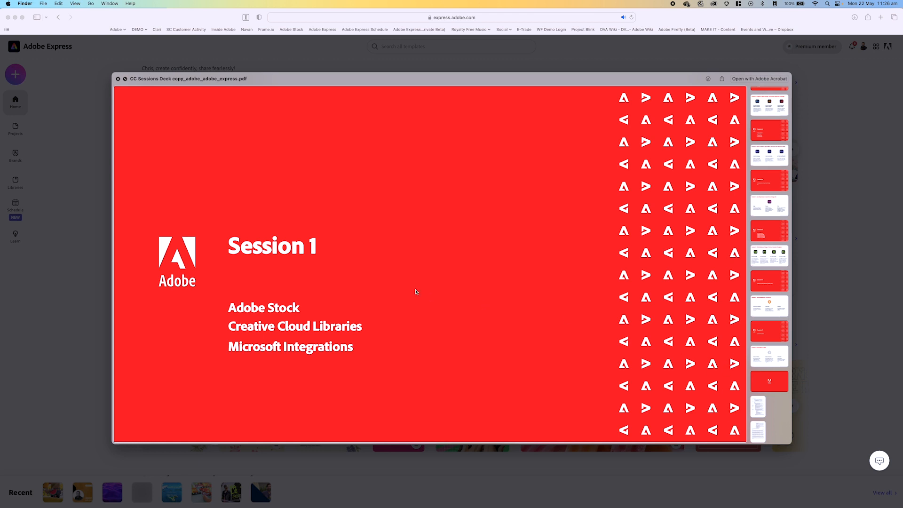
Step: Close the Quick Look preview of the downloaded deck PDF
key(space)
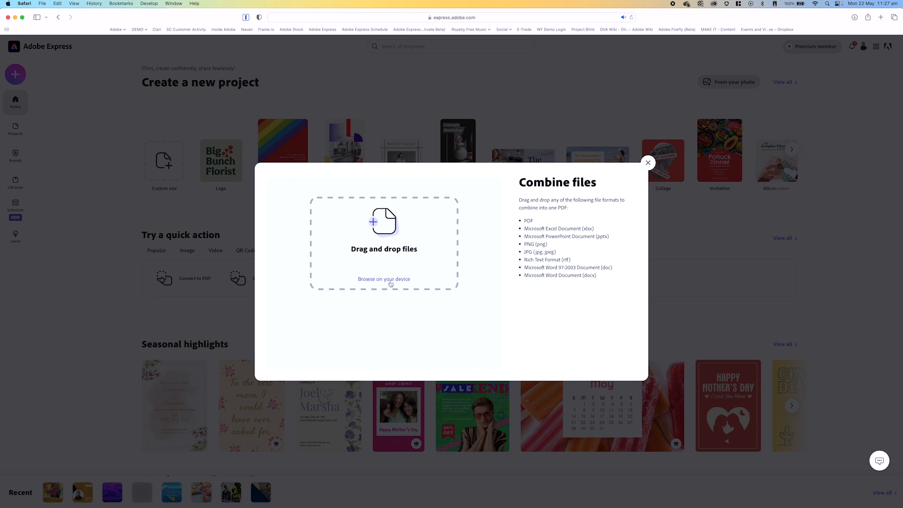
Step: Upload DEMO BRIEF and CC Sessions Deck copy.pdf from the device into Combine files
click(390, 282)
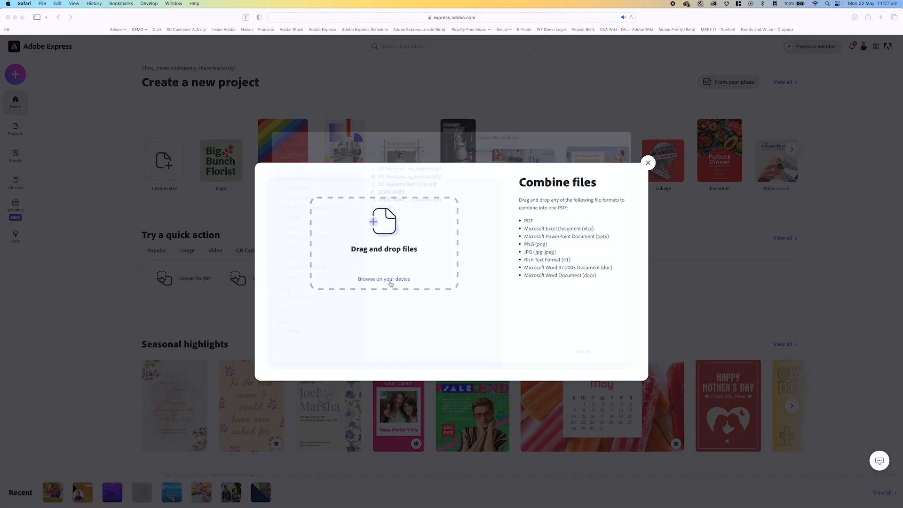
double_click(449, 265)
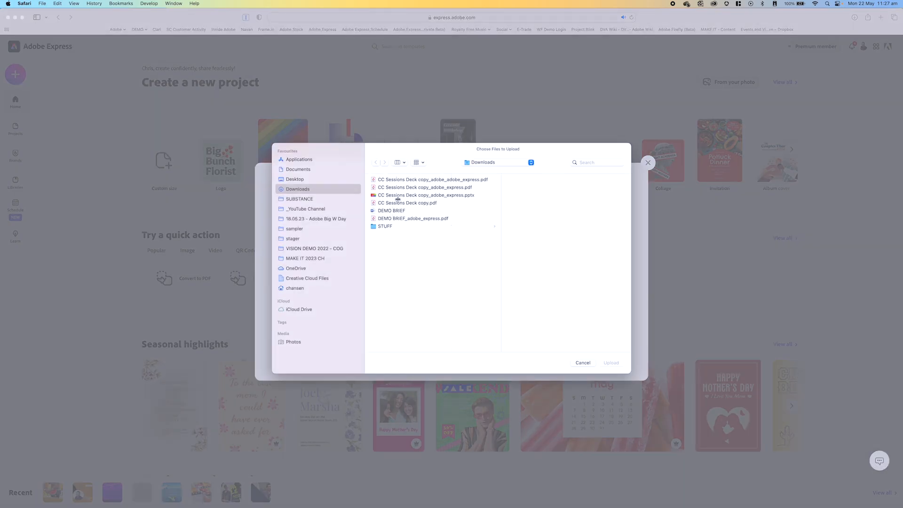
click(393, 210)
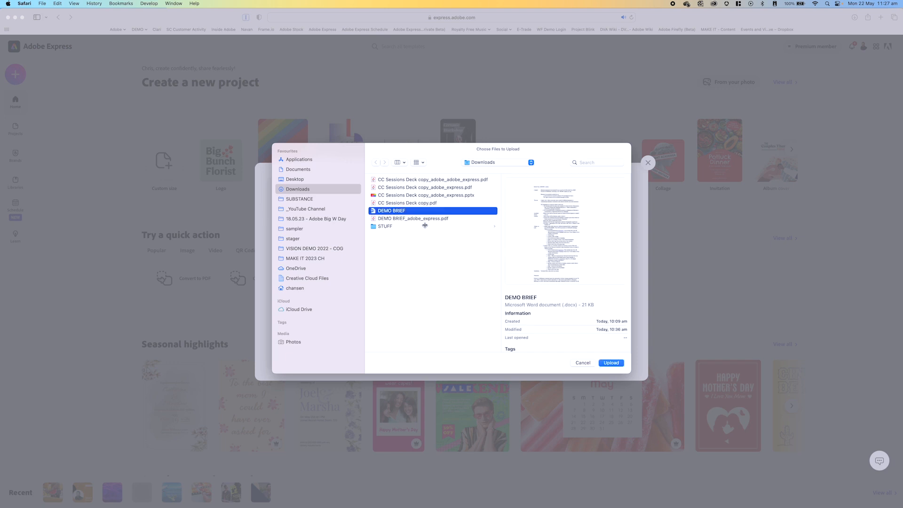
super+click(401, 203)
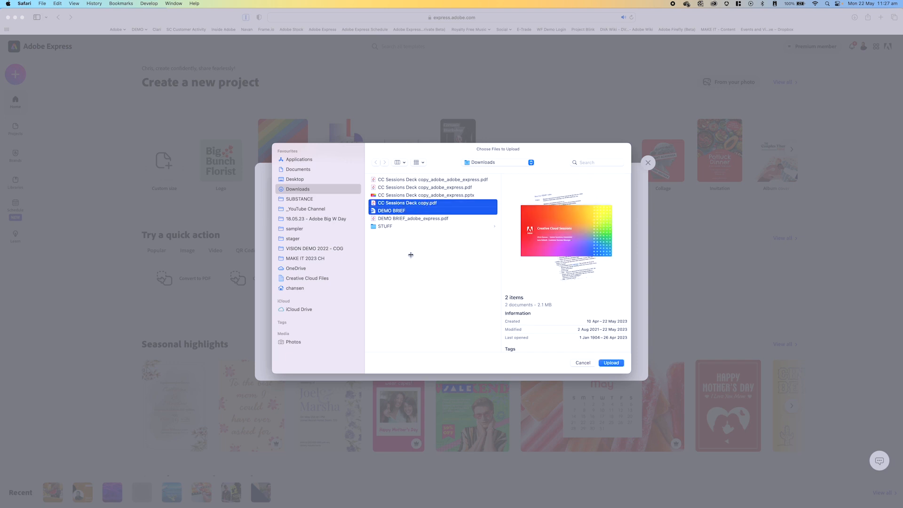
click(611, 362)
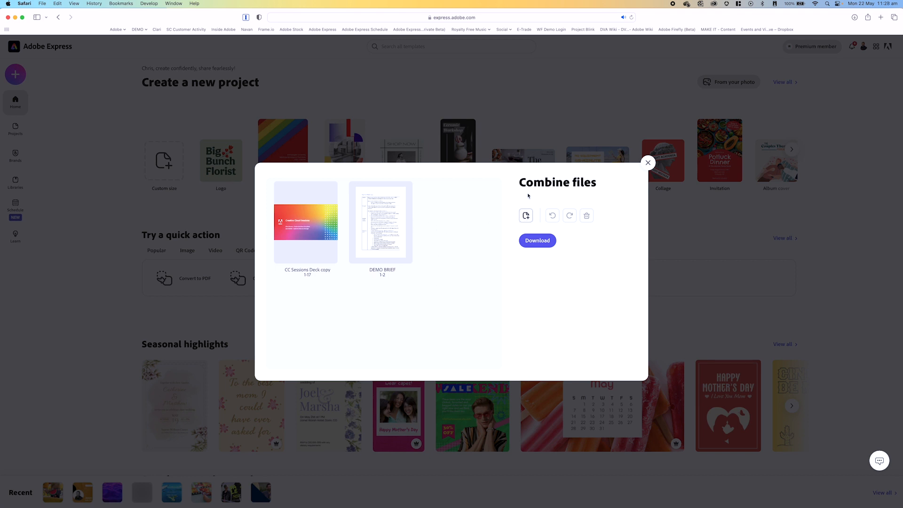
Step: Insert an event photo after DEMO BRIEF and download the merged PDF
click(526, 216)
click(418, 225)
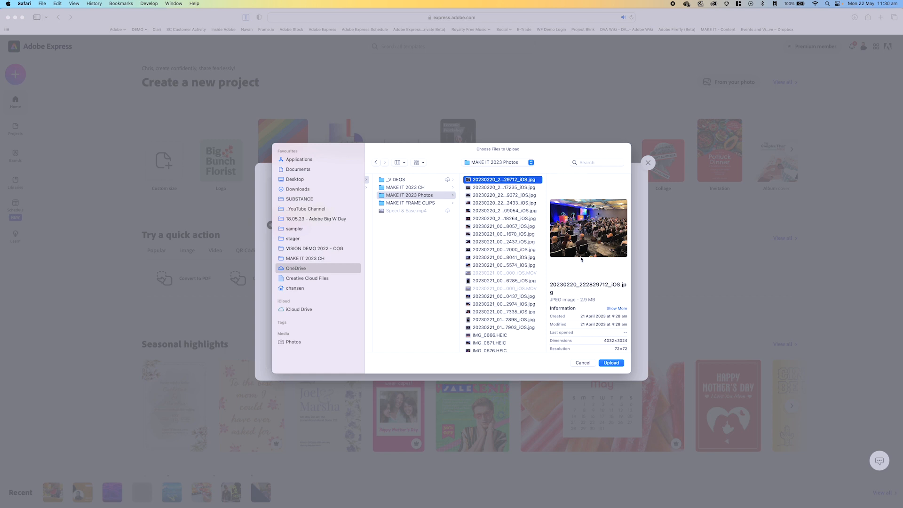
click(611, 362)
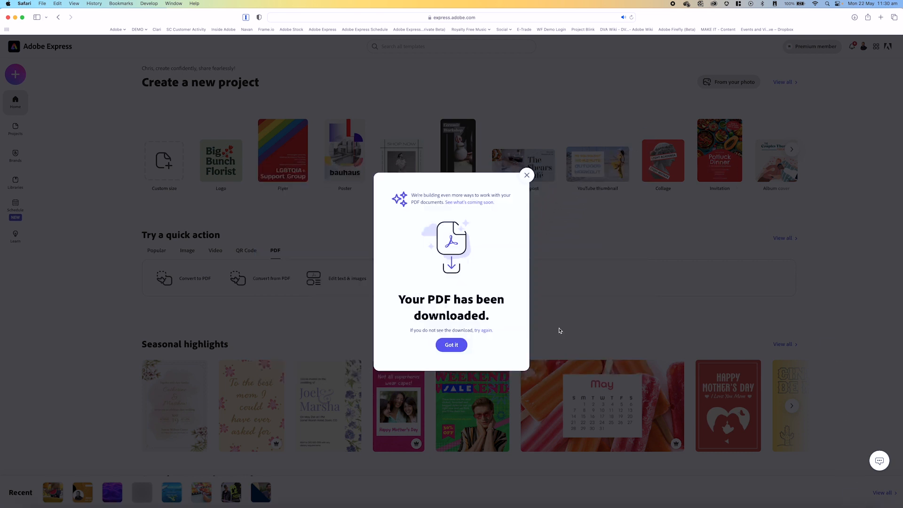
click(452, 345)
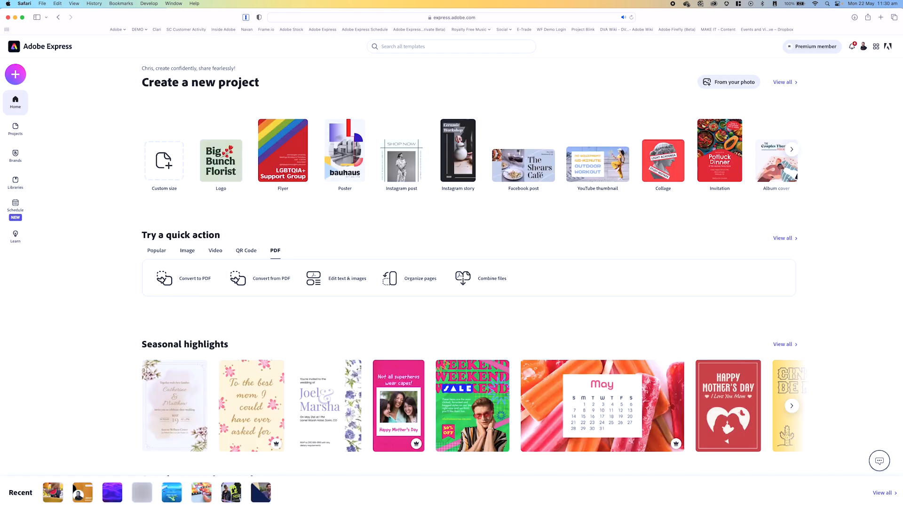
Step: Open CC Sessions Deck copy_adobe_express-2.pdf from Downloads in Acrobat
click(28, 493)
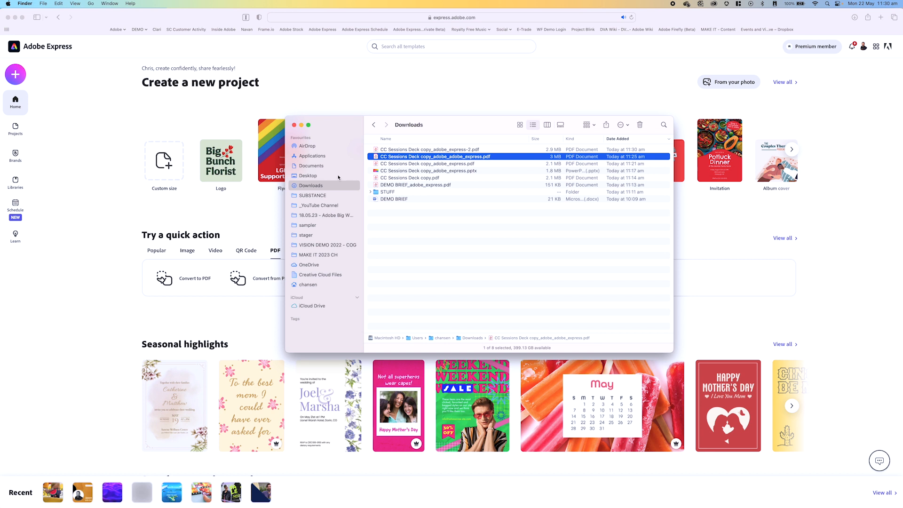
double_click(441, 151)
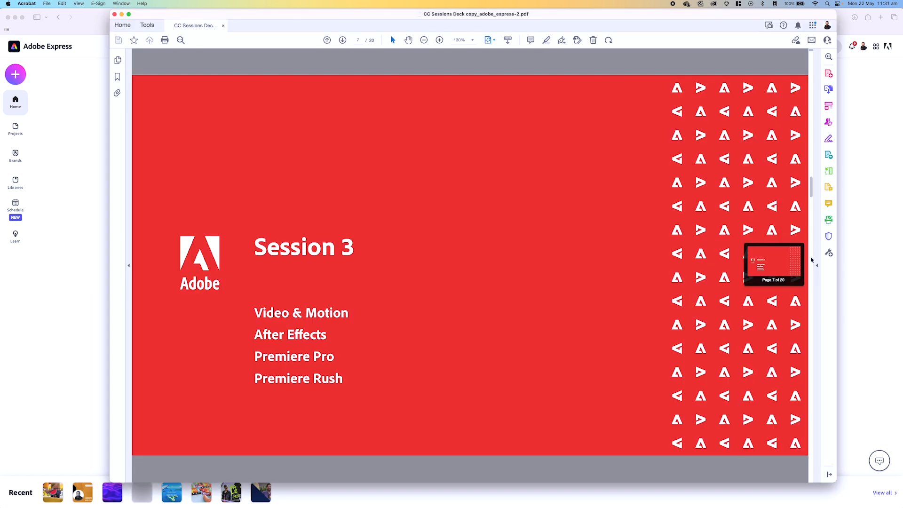
drag(811, 251, 811, 466)
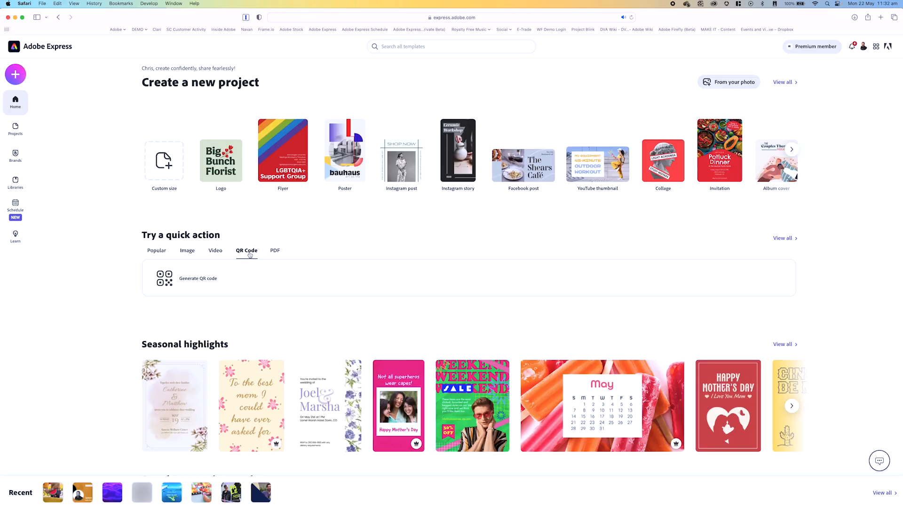
Step: Style the QR code with rounded dots in red and JPEG as the file type
click(198, 278)
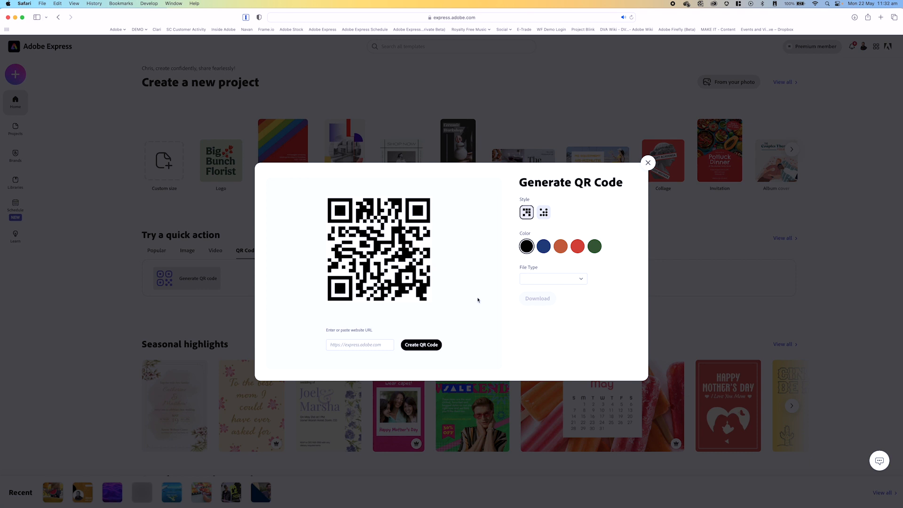
click(543, 212)
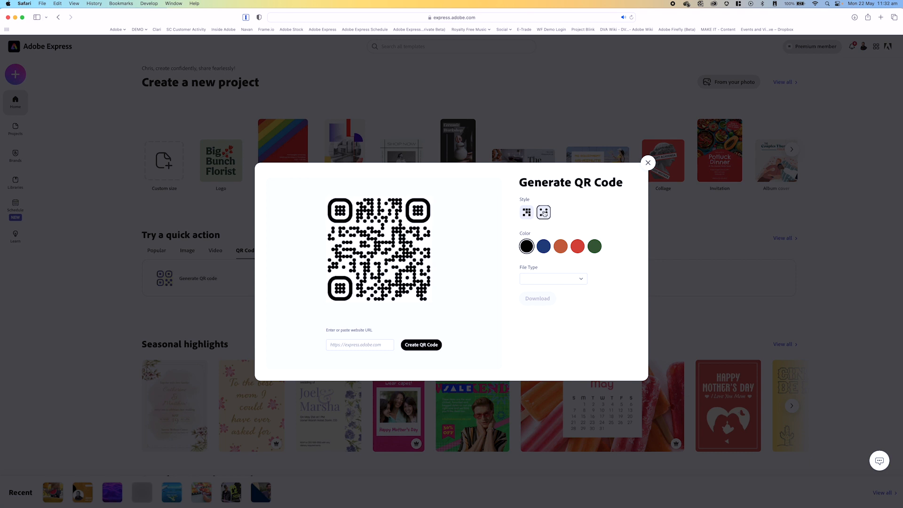
click(578, 246)
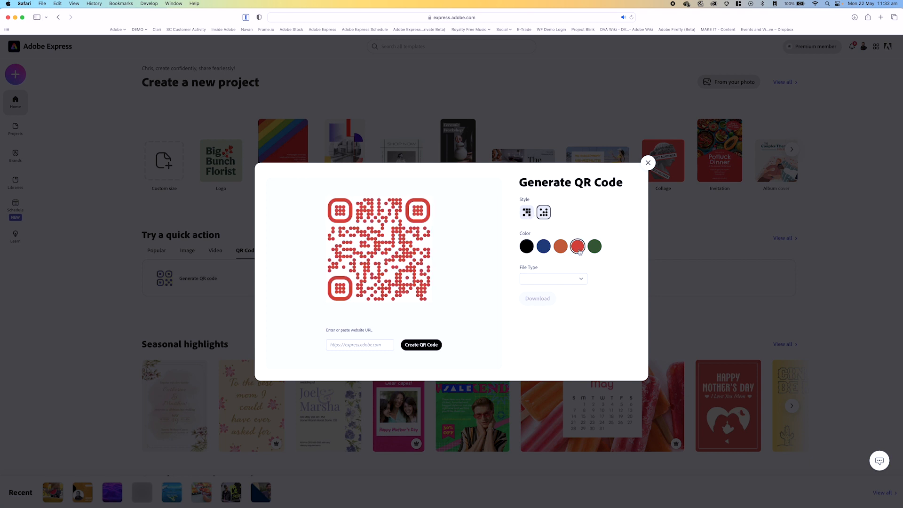
click(583, 281)
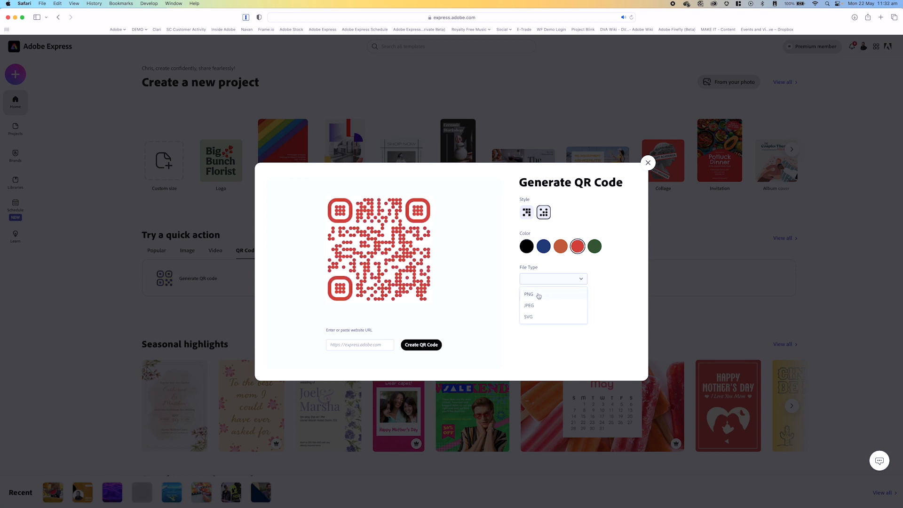
click(535, 308)
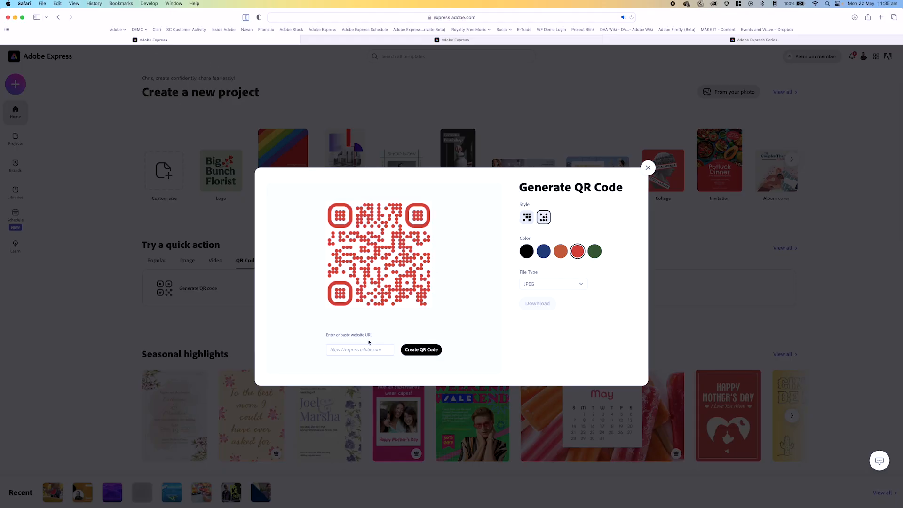
Step: Generate the QR code for the pasted website link and download the image
click(353, 351)
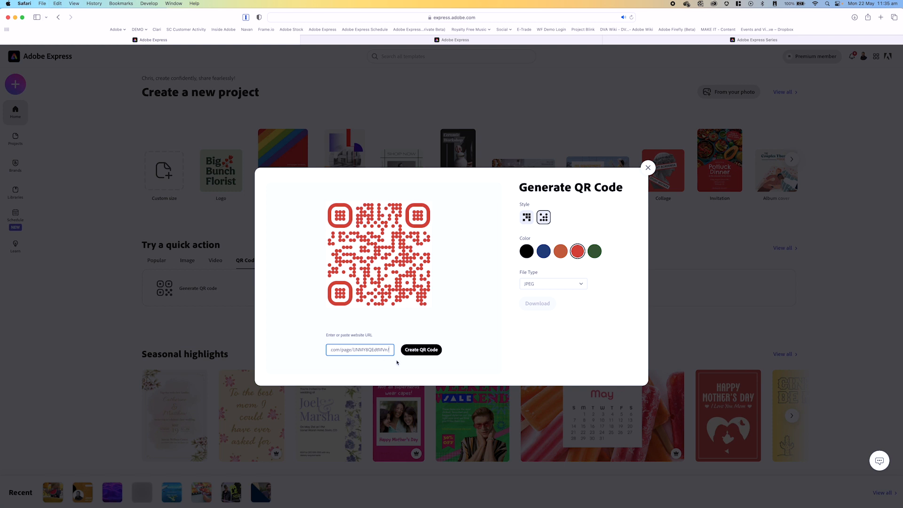
click(421, 350)
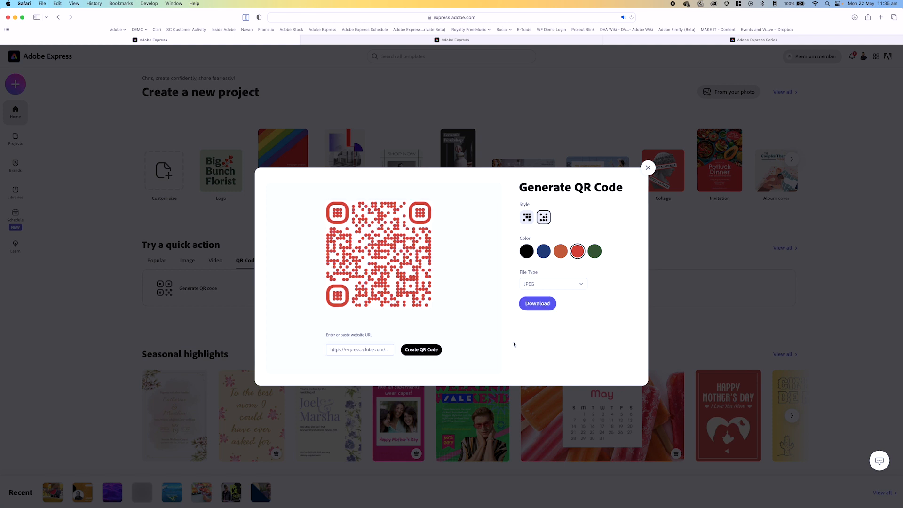
click(537, 303)
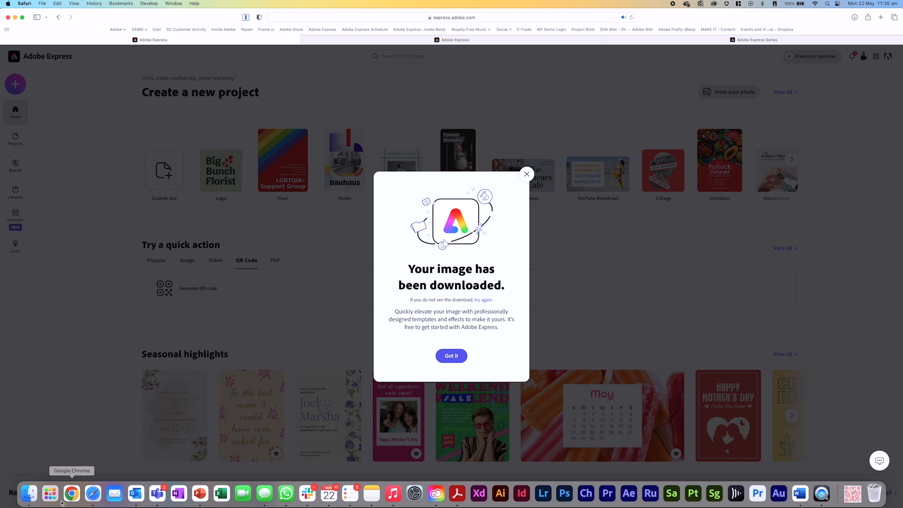
click(451, 356)
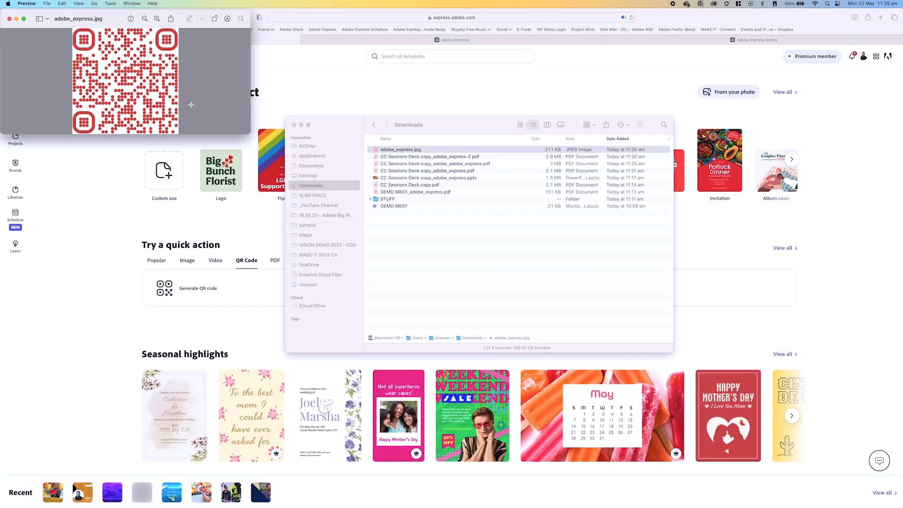
Step: Resize the Preview window larger so the red dotted QR code fills the screen
drag(251, 131, 653, 365)
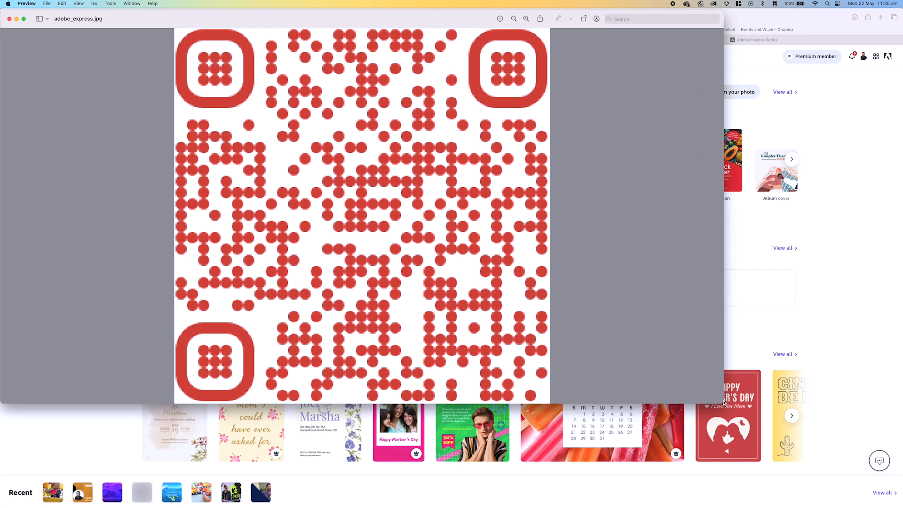